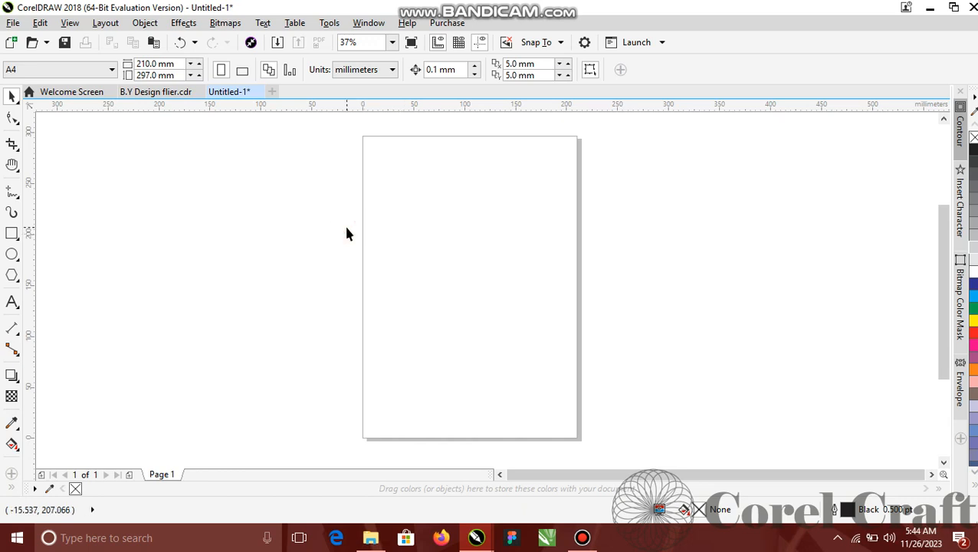
pyautogui.rightClick(488, 211)
pyautogui.click(538, 200)
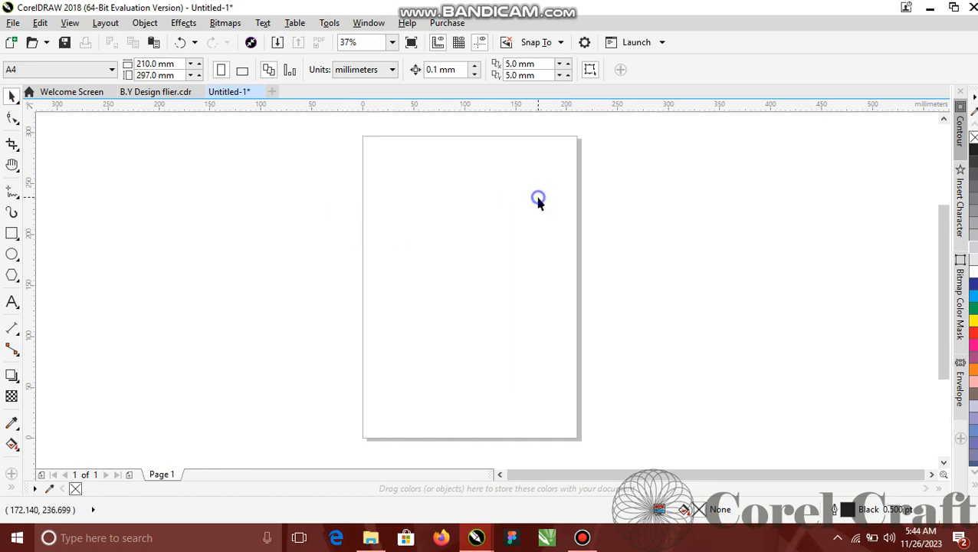
pyautogui.rightClick(631, 205)
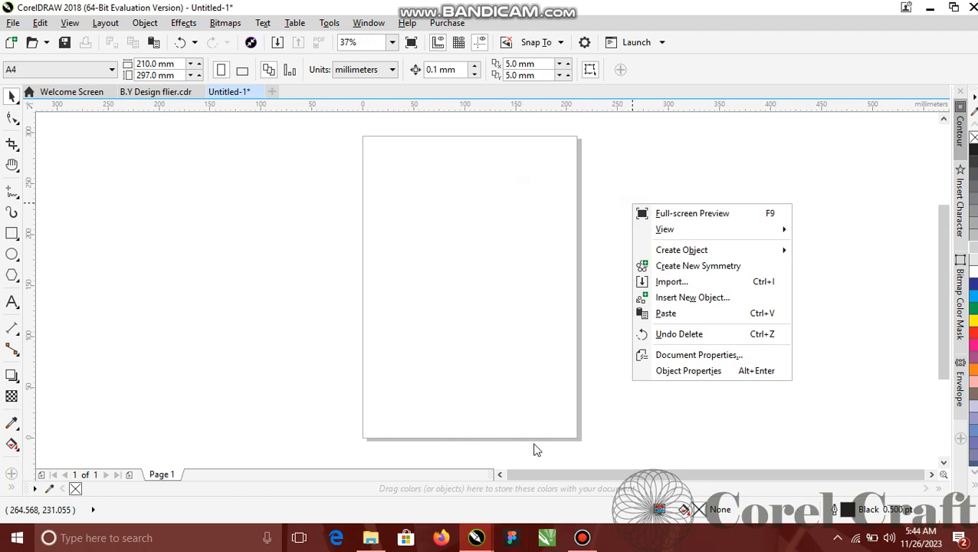
pyautogui.click(535, 389)
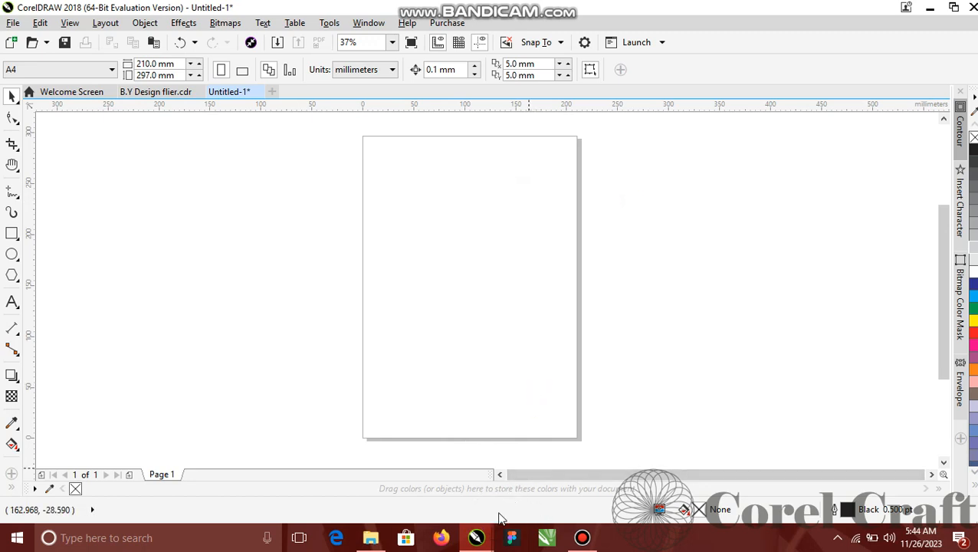
pyautogui.press('ctrl')
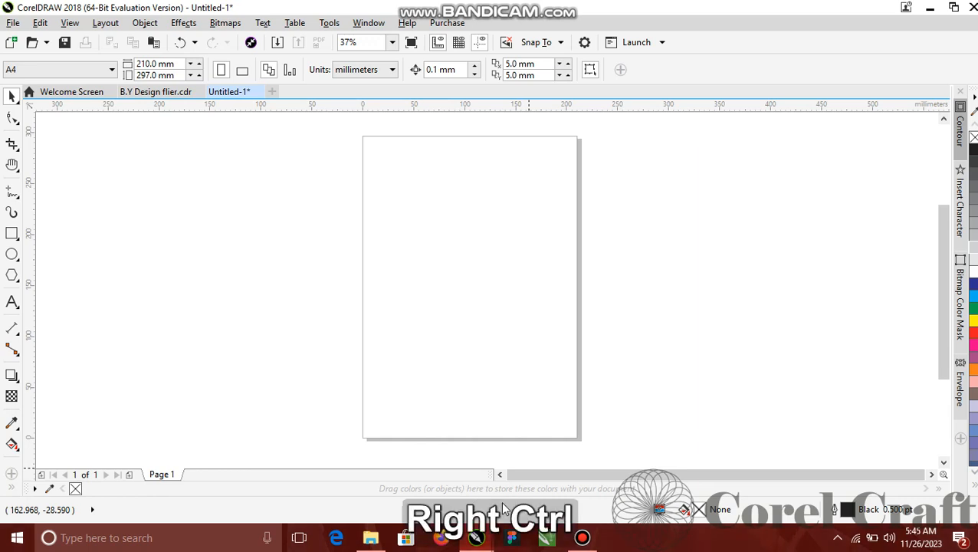
pyautogui.press('ctrl')
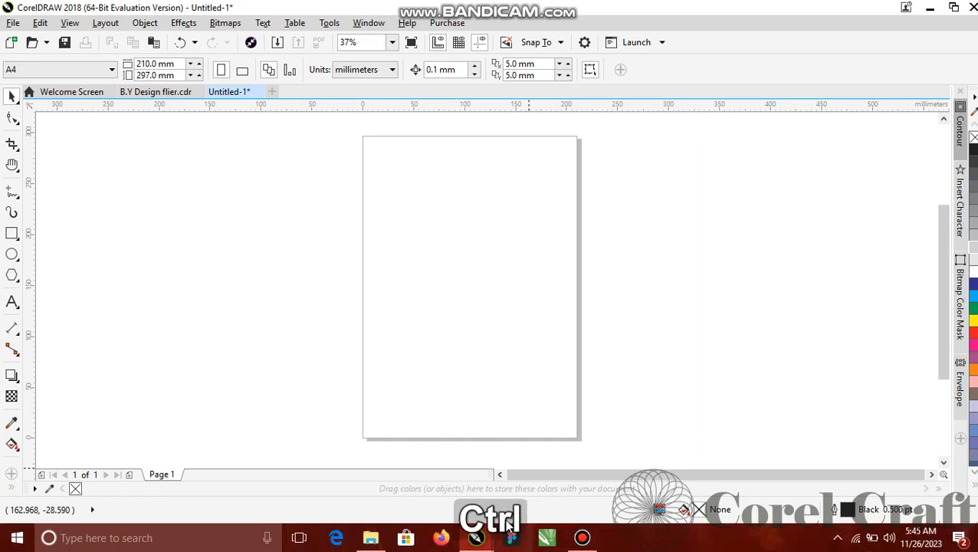
pyautogui.press('ctrl')
pyautogui.press('alt')
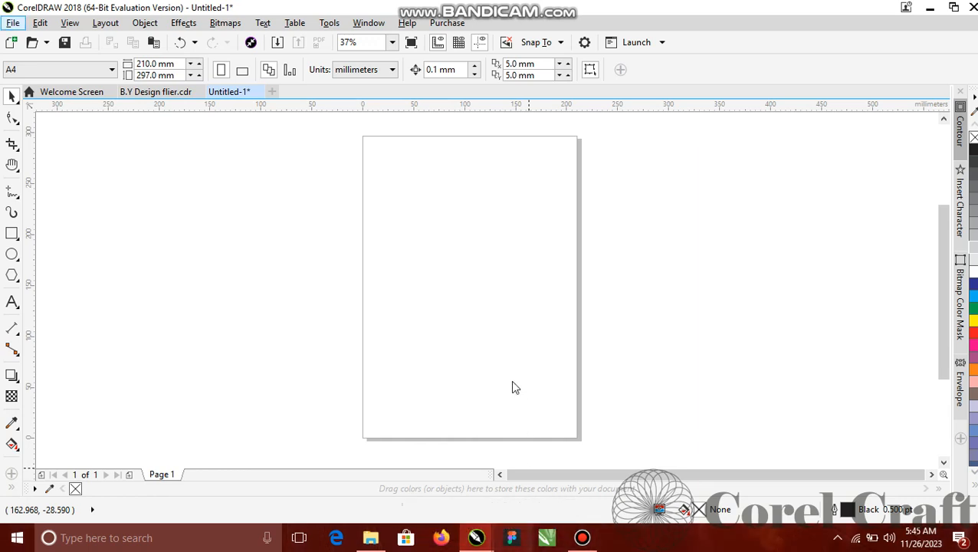
pyautogui.click(411, 227)
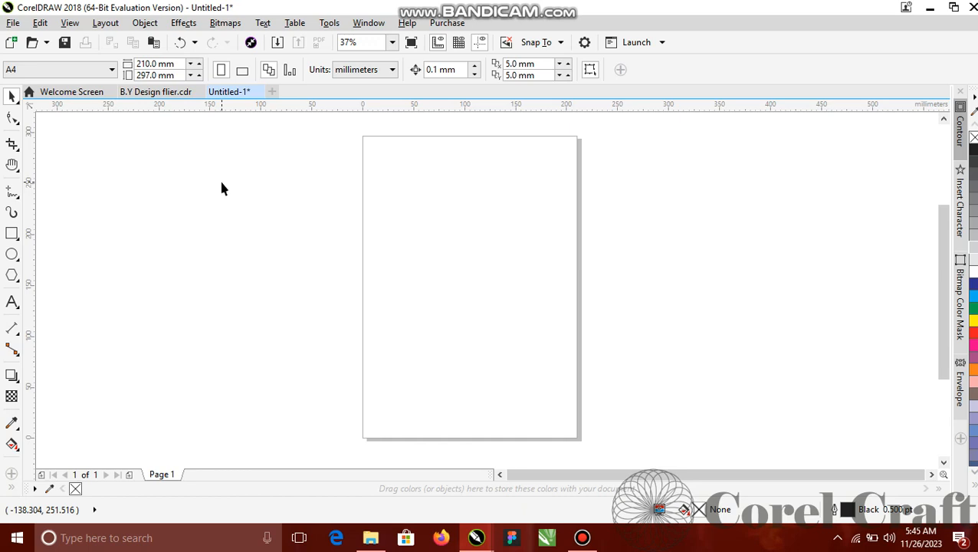
# - Draw a wide rectangle about 235 × 73 mm across the upper part of the page, extending past its right edge
pyautogui.click(11, 96)
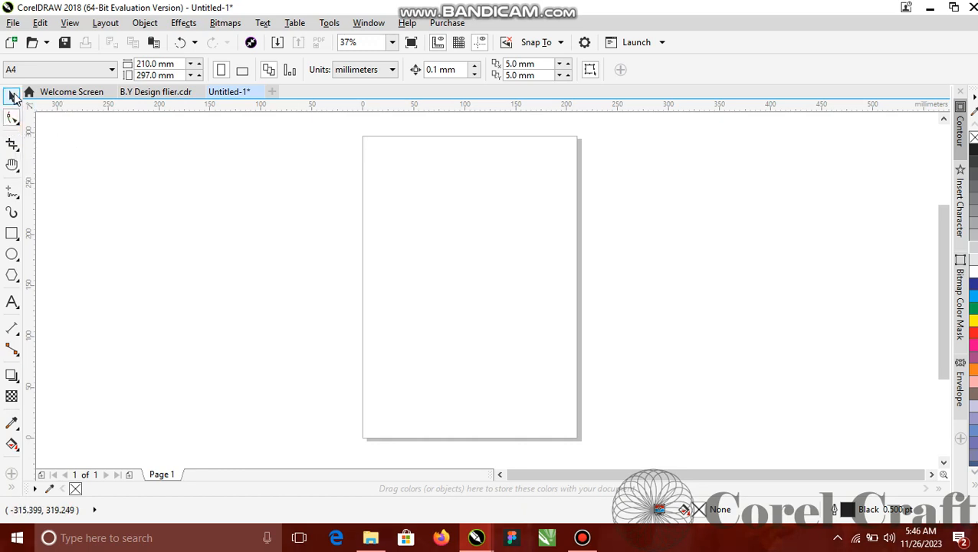
pyautogui.click(11, 233)
pyautogui.moveTo(394, 183); pyautogui.dragTo(633, 257)
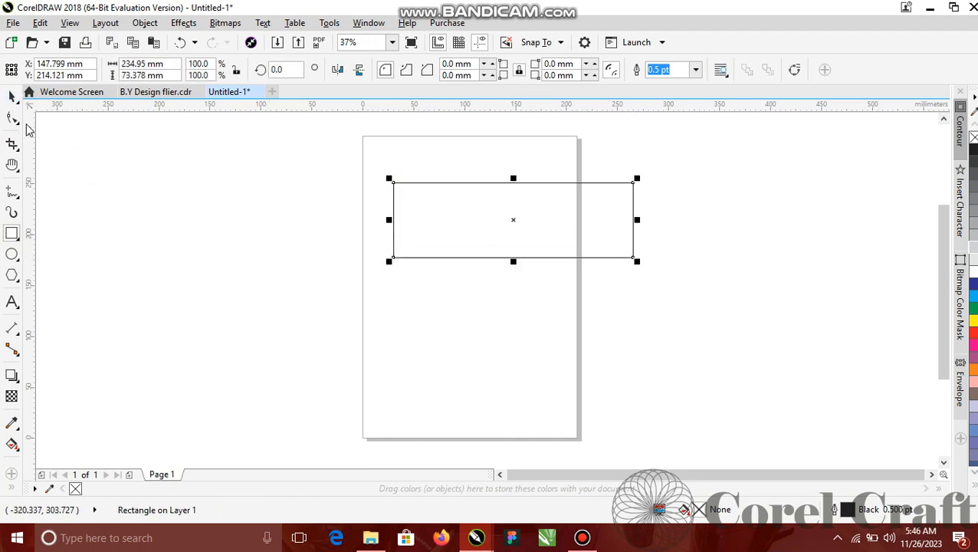
# - Try rounding the rectangle's corners to about 16 mm with the Shape tool, and undo the rounding
pyautogui.click(11, 117)
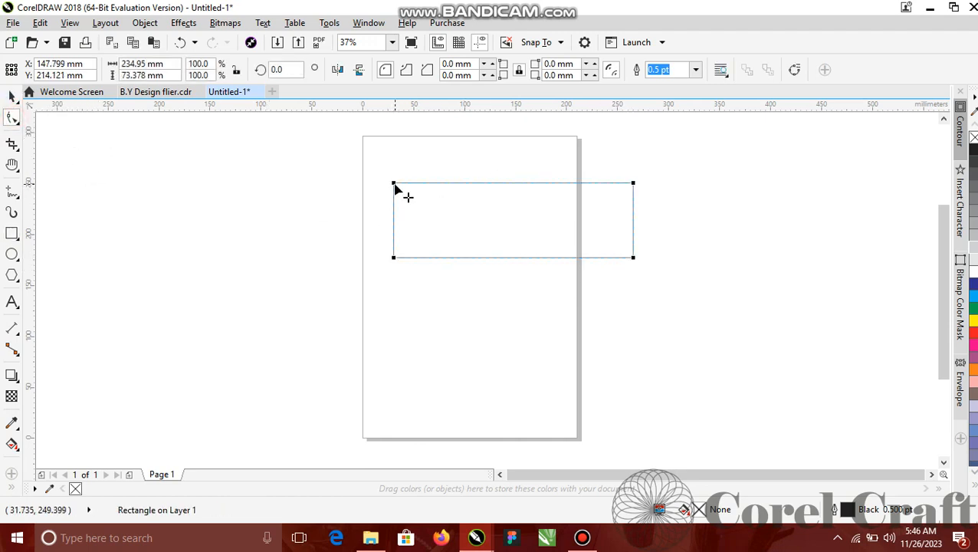
pyautogui.moveTo(393, 184); pyautogui.dragTo(408, 204)
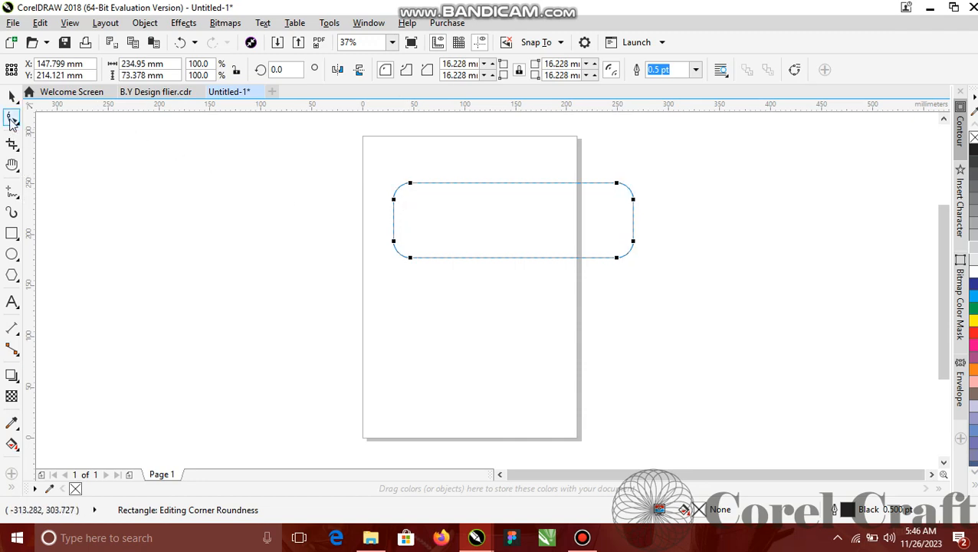
pyautogui.hotkey('ctrl', 'z')
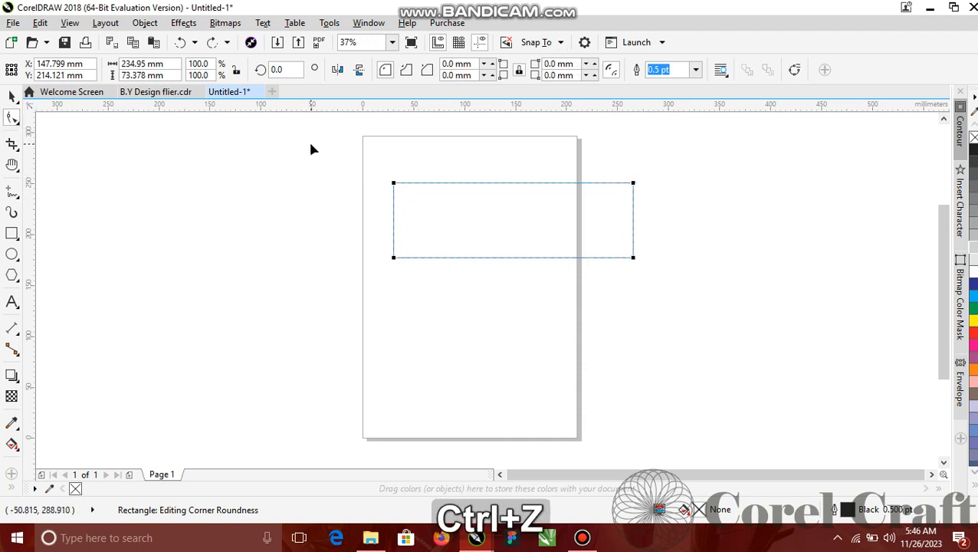
# - Convert the rectangle to curves
pyautogui.click(12, 96)
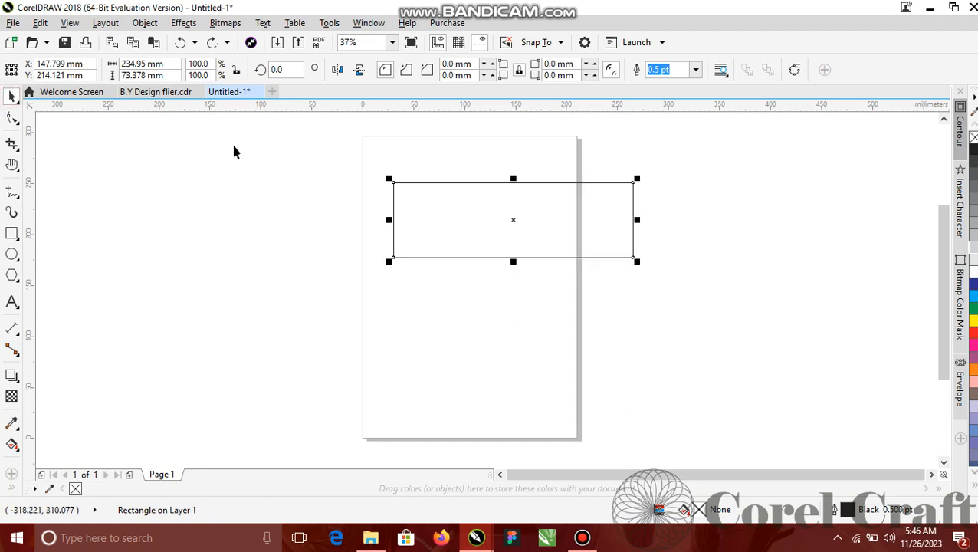
pyautogui.hotkey('ctrl', 'q')
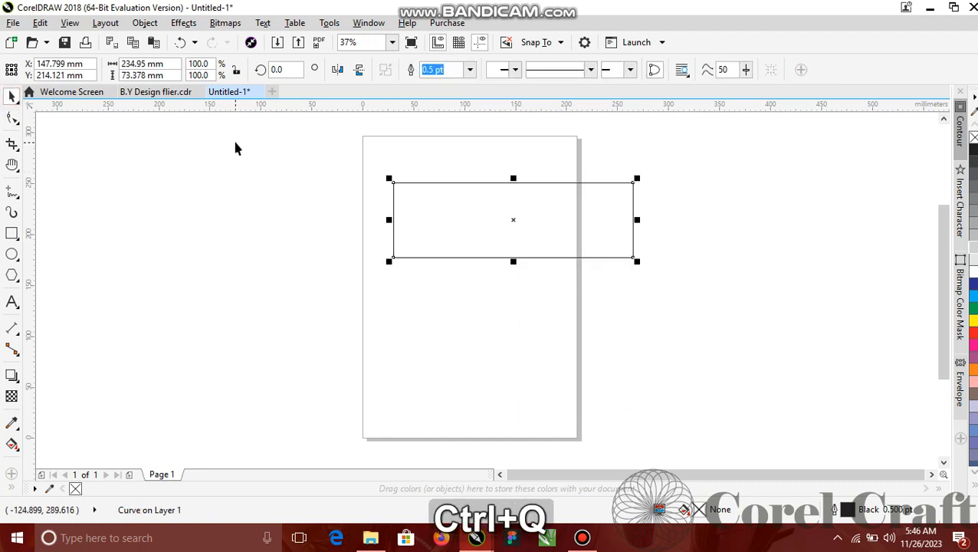
pyautogui.hotkey('ctrl', 'z')
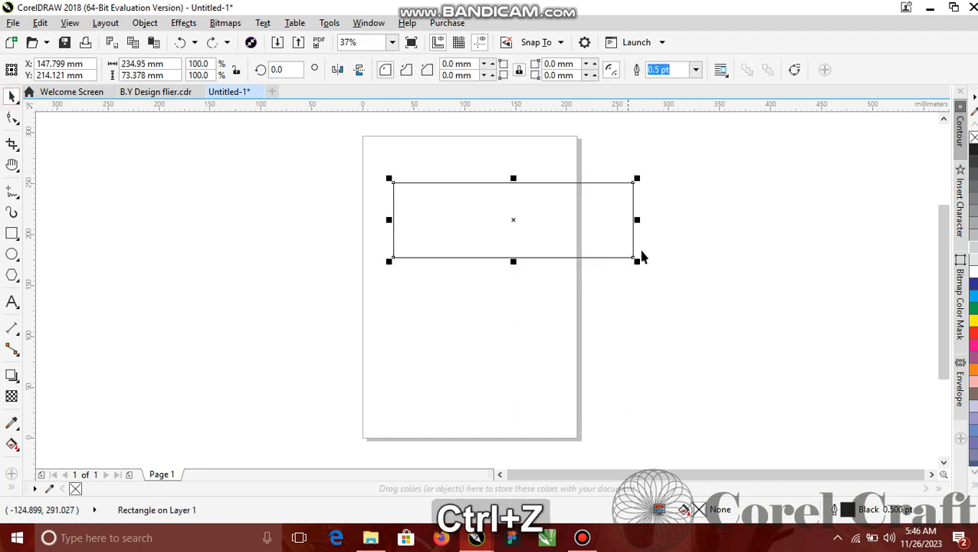
pyautogui.rightClick(547, 227)
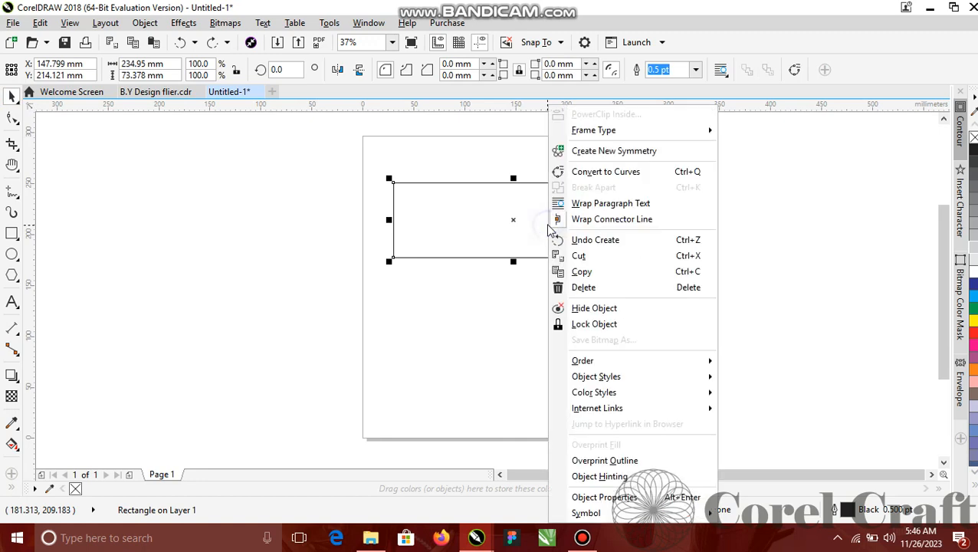
pyautogui.click(585, 172)
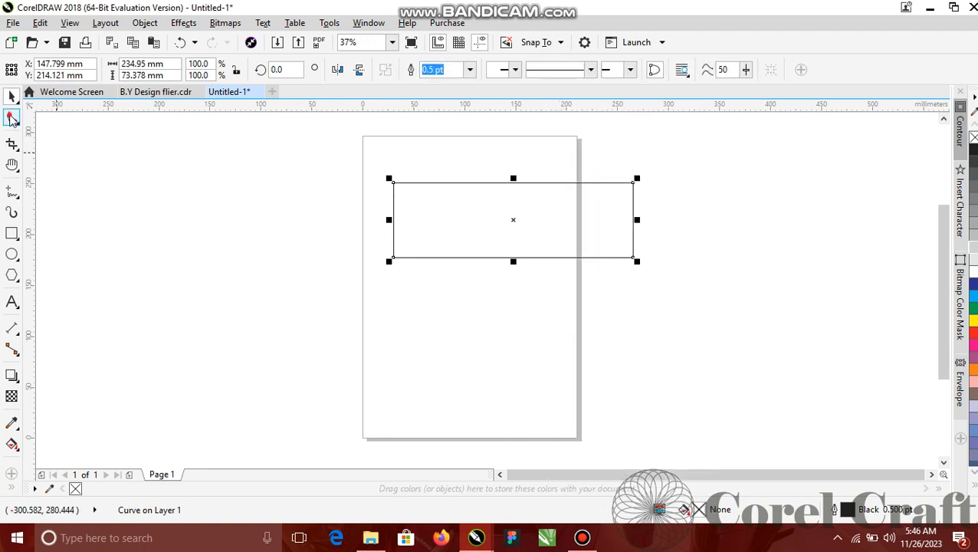
# - With the Shape tool, move the upper-left node inward and bend the upper edge as a curve
pyautogui.click(12, 117)
pyautogui.moveTo(394, 182); pyautogui.dragTo(480, 143)
pyautogui.rightClick(545, 223)
pyautogui.click(615, 283)
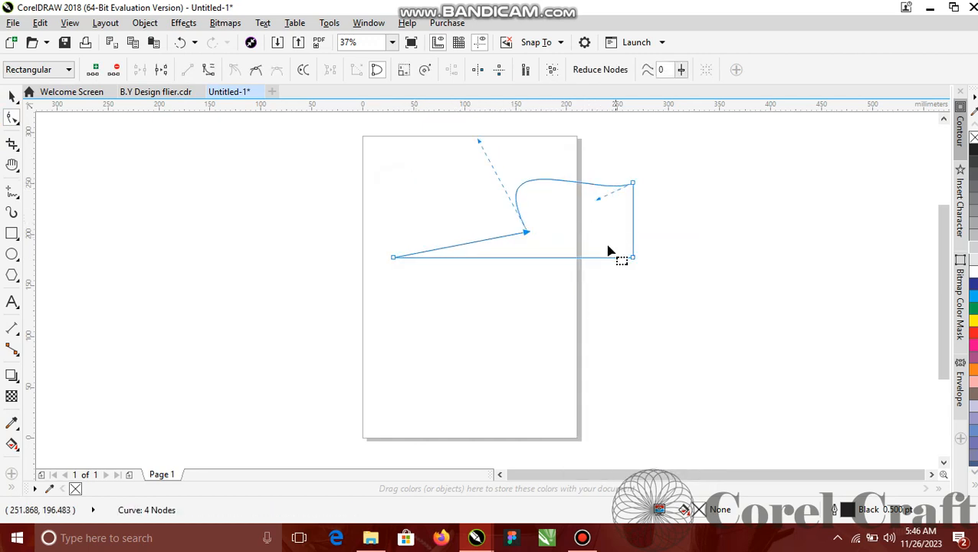
# - Convert the shape's lower edge to a curve and bend it into an S shape using both control handles
pyautogui.rightClick(595, 258)
pyautogui.click(651, 317)
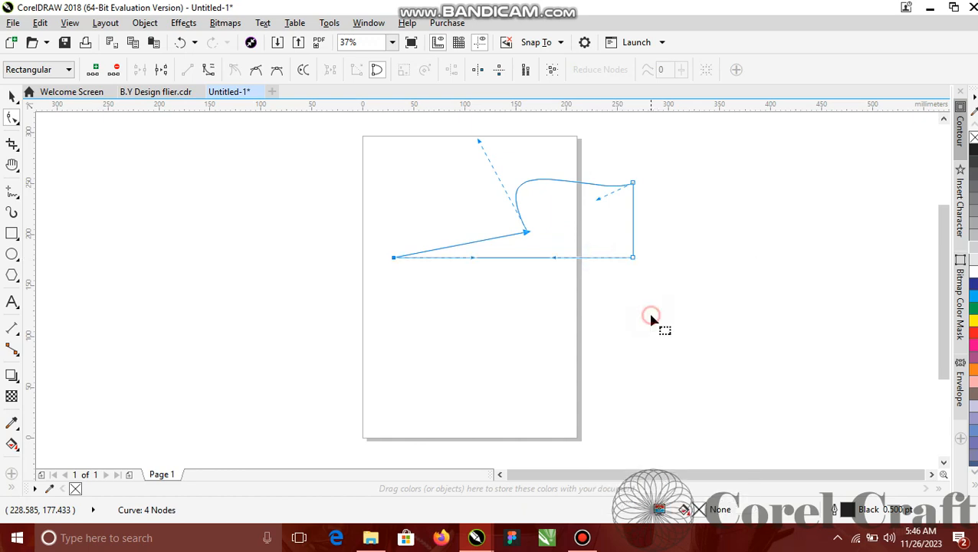
pyautogui.click(634, 258)
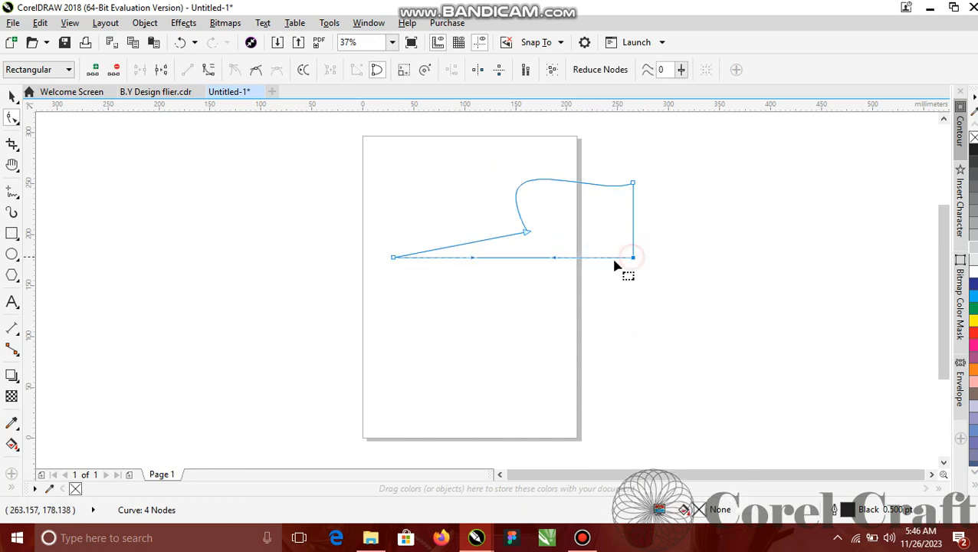
pyautogui.moveTo(555, 258); pyautogui.dragTo(613, 426)
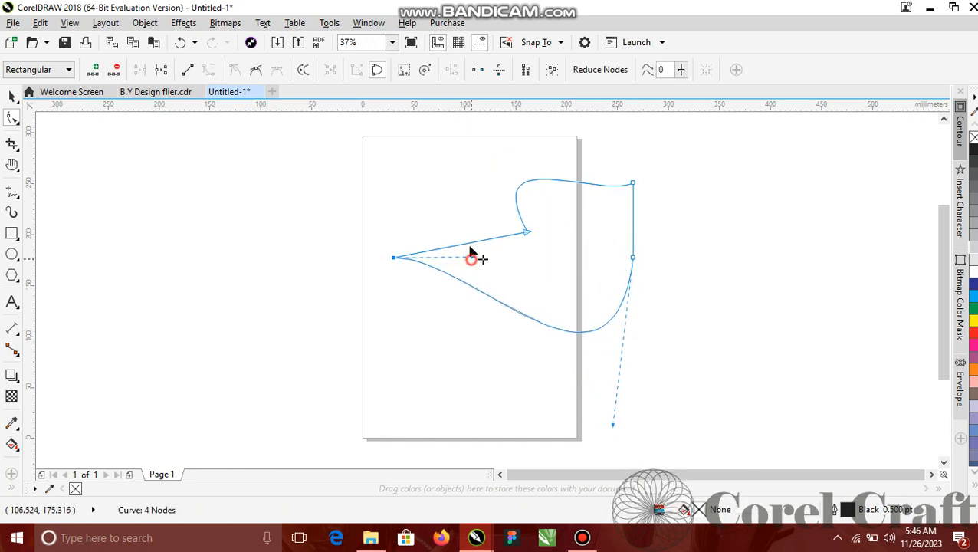
pyautogui.moveTo(470, 257); pyautogui.dragTo(430, 138)
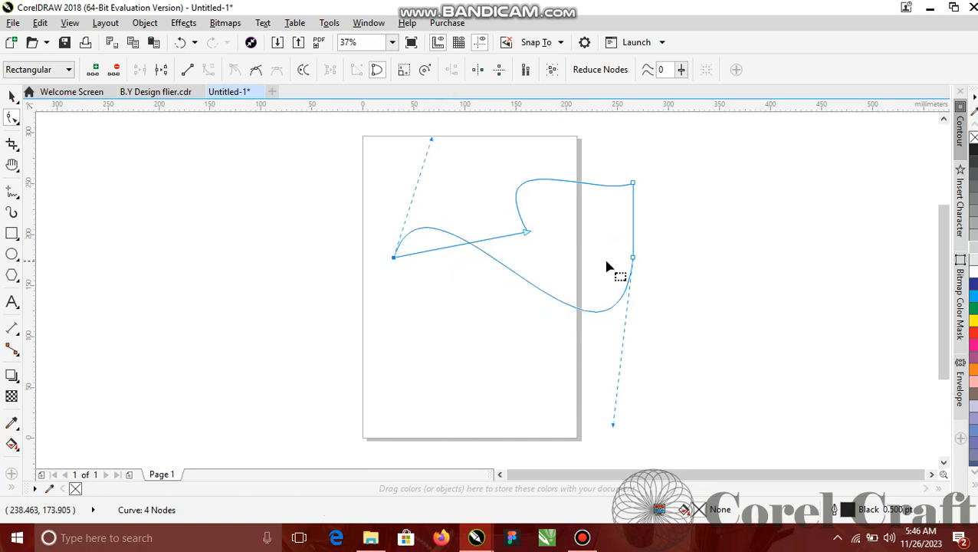
# - Delete the reshaped curve from the page
pyautogui.click(12, 97)
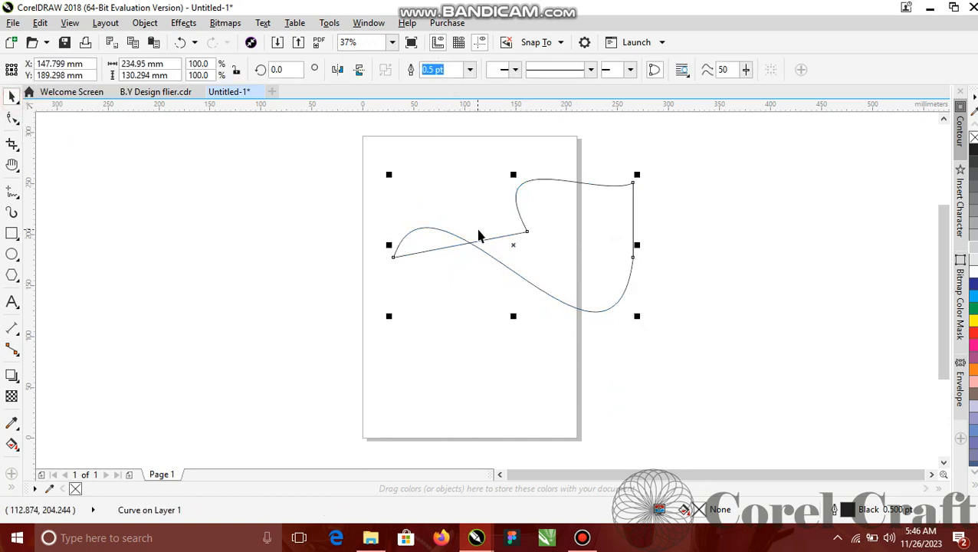
pyautogui.press('Delete')
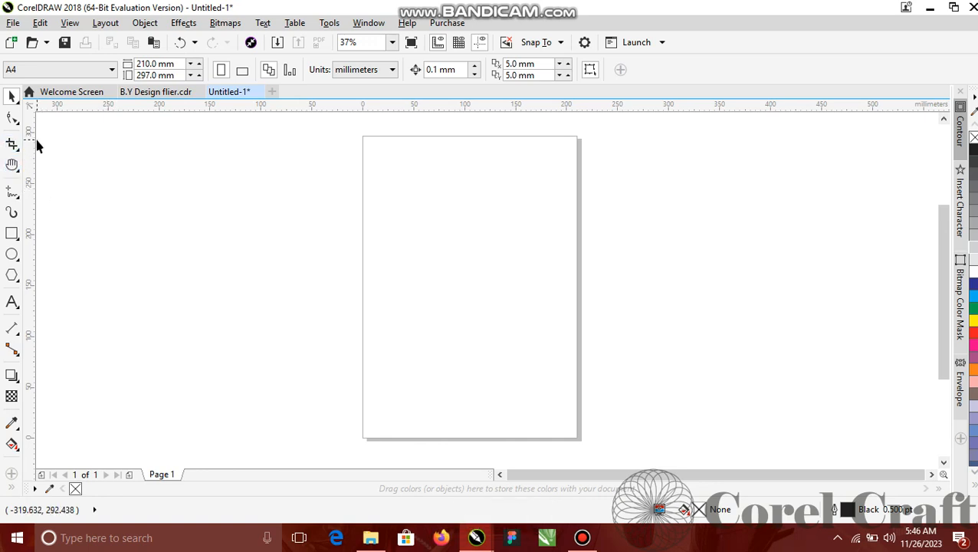
pyautogui.click(19, 105)
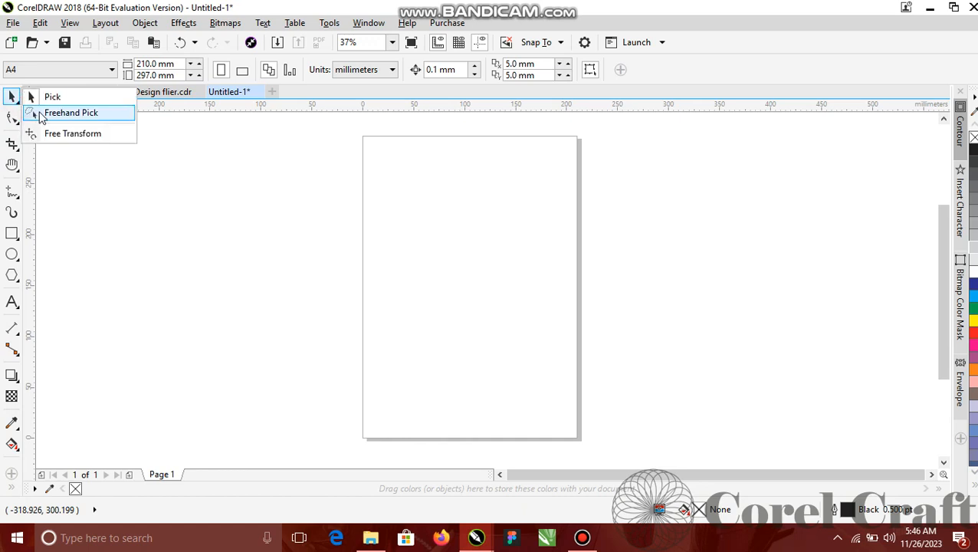
pyautogui.click(17, 125)
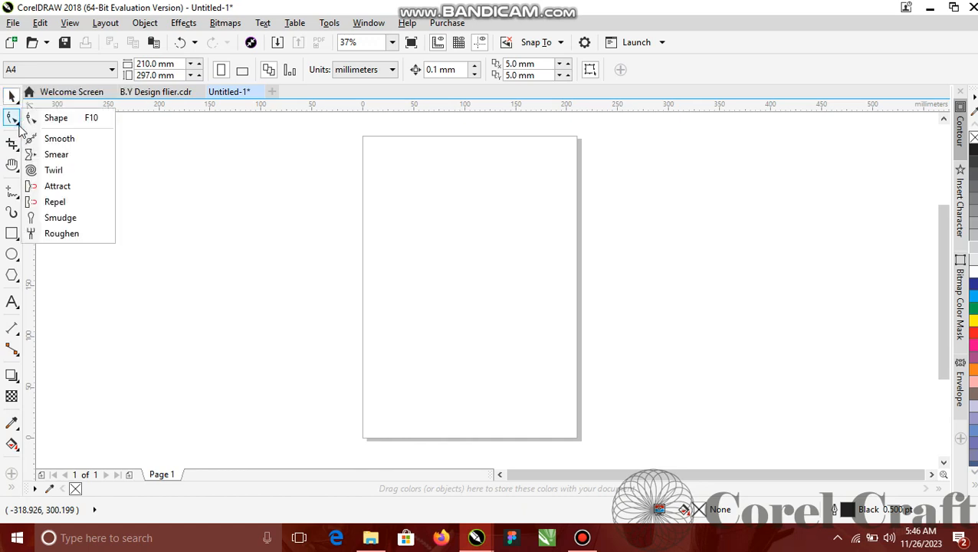
pyautogui.click(21, 129)
pyautogui.click(20, 127)
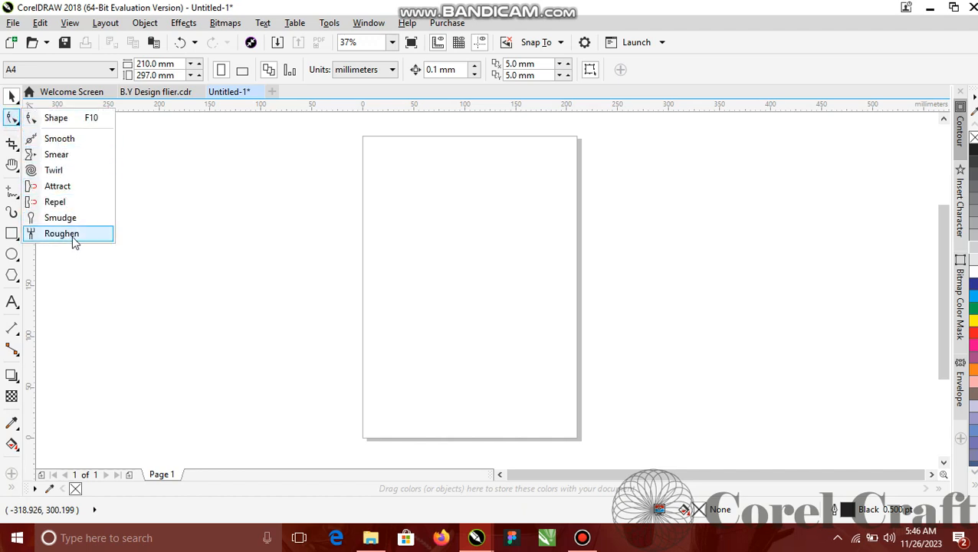
pyautogui.click(20, 126)
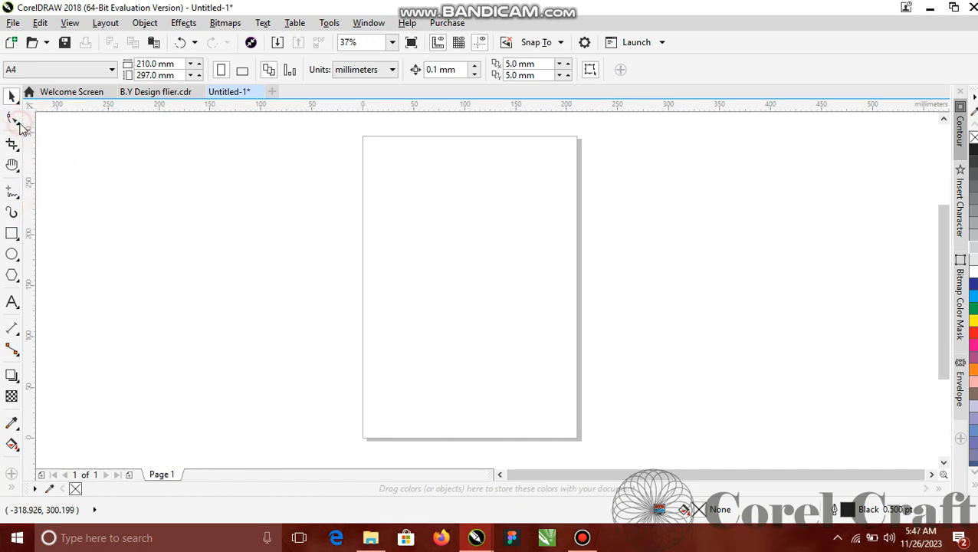
# - Draw a closed five-pointed star of straight, crossing segments, about 408 × 187 mm overall, with the Freehand tool
pyautogui.click(10, 191)
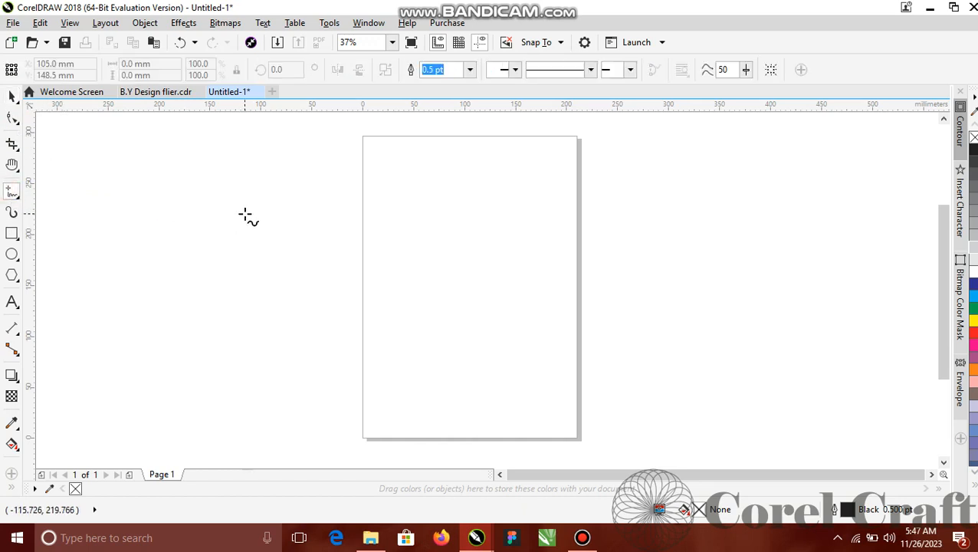
pyautogui.click(245, 214)
pyautogui.click(661, 221)
pyautogui.click(661, 221)
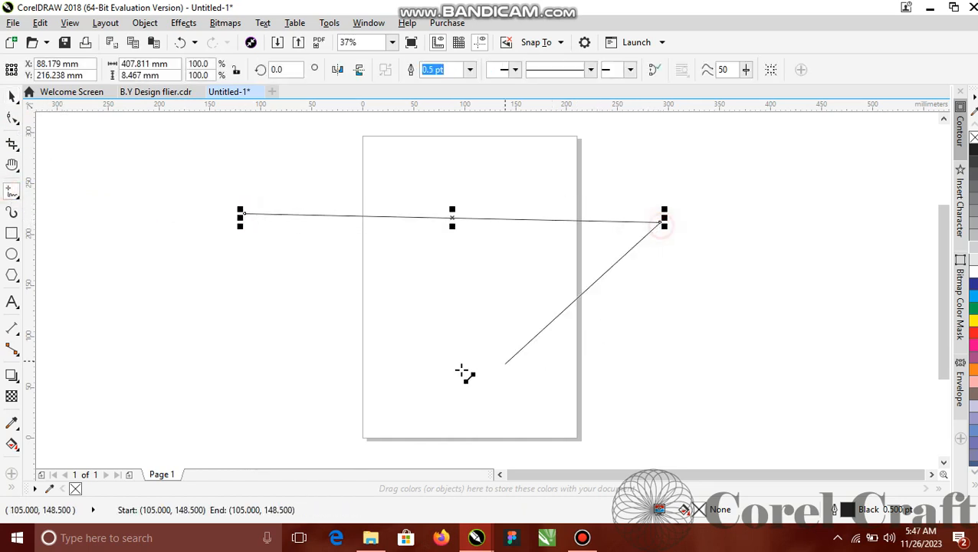
pyautogui.click(297, 374)
pyautogui.doubleClick(381, 184)
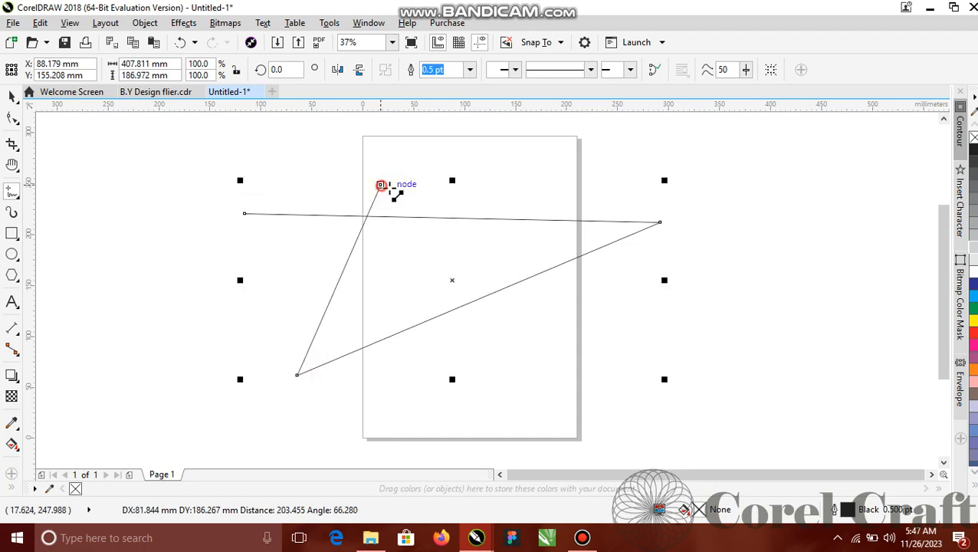
pyautogui.doubleClick(600, 351)
pyautogui.click(245, 213)
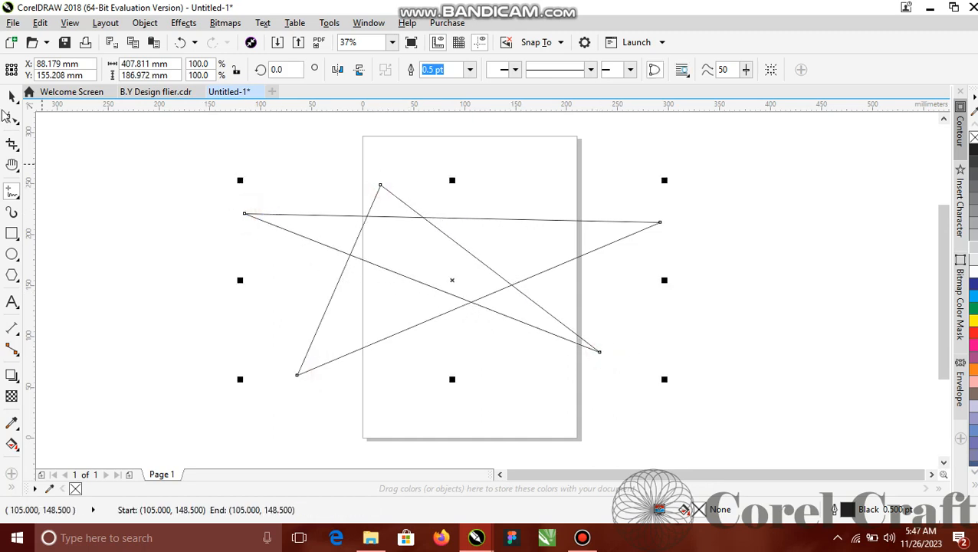
# - Delete the five-pointed star outline
pyautogui.press('space')
pyautogui.press('Delete')
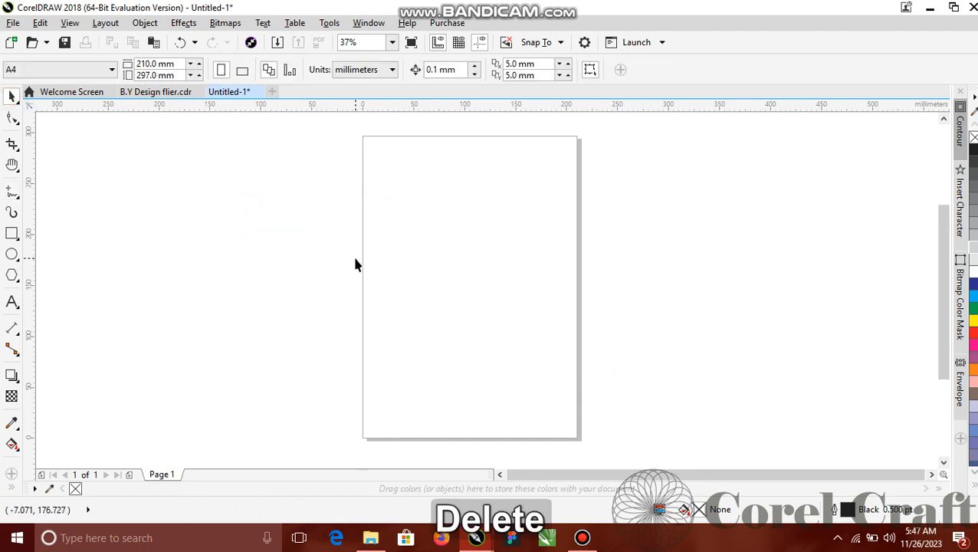
# - Draw a nearly horizontal straight line about 461 mm long across the upper part of the page with the Freehand tool
pyautogui.click(12, 191)
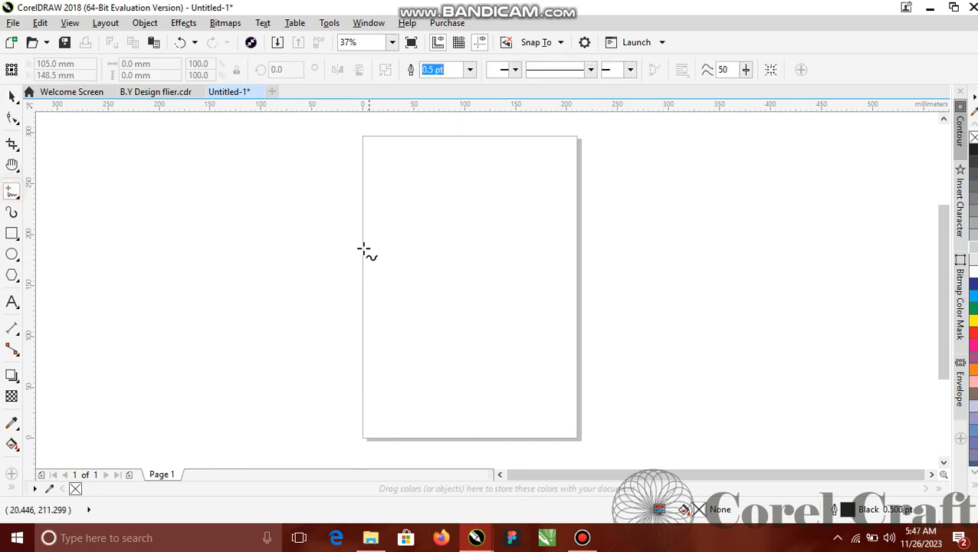
pyautogui.click(209, 227)
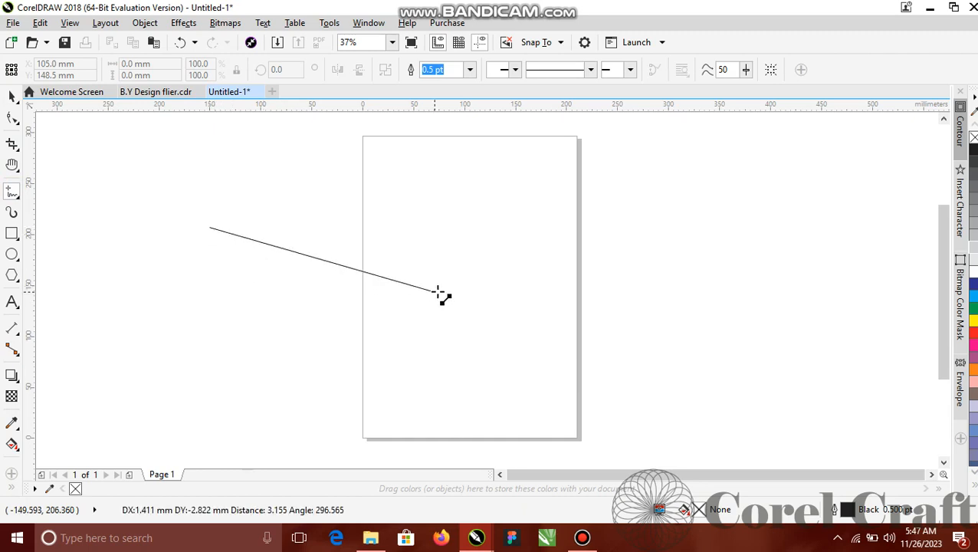
pyautogui.click(680, 228)
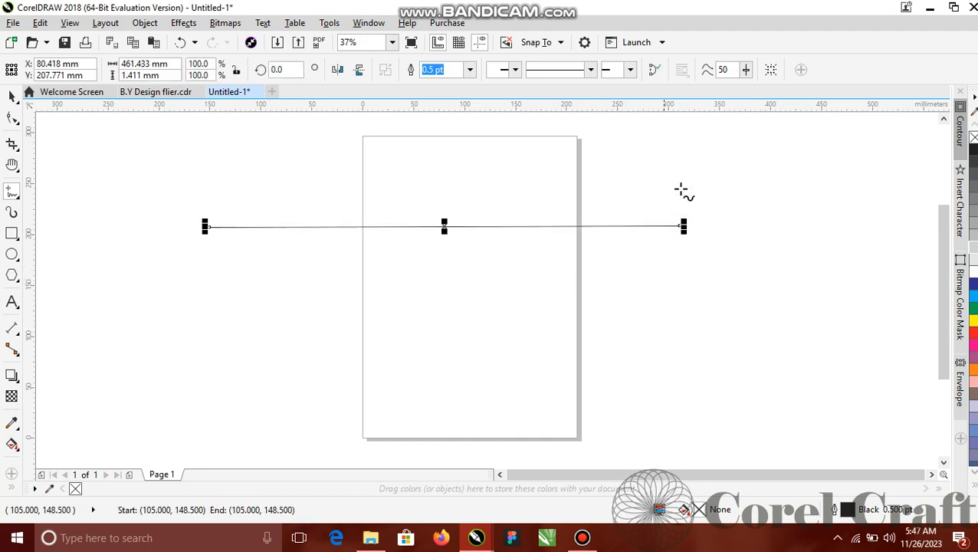
# - Draw two freehand curves, one about 68 × 229 mm beyond the page's right edge and one about 77 × 255 mm crossing the line
pyautogui.moveTo(709, 146)
pyautogui.mouseDown()
pyautogui.moveTo(746, 177)
pyautogui.moveTo(767, 232)
pyautogui.moveTo(775, 332)
pyautogui.moveTo(750, 375)
pyautogui.mouseUp()
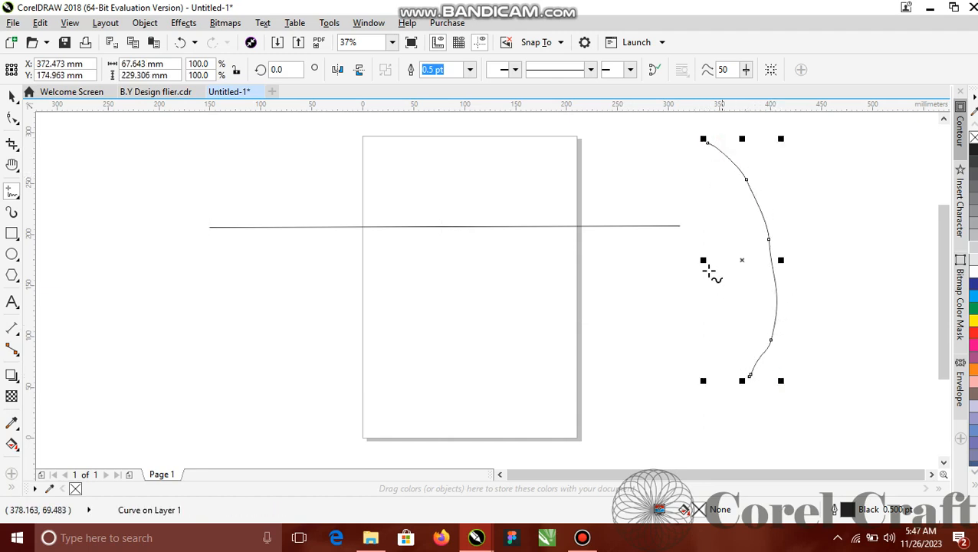
pyautogui.click(504, 148)
pyautogui.moveTo(503, 148)
pyautogui.mouseDown()
pyautogui.moveTo(544, 191)
pyautogui.moveTo(580, 293)
pyautogui.moveTo(568, 373)
pyautogui.moveTo(532, 406)
pyautogui.mouseUp()
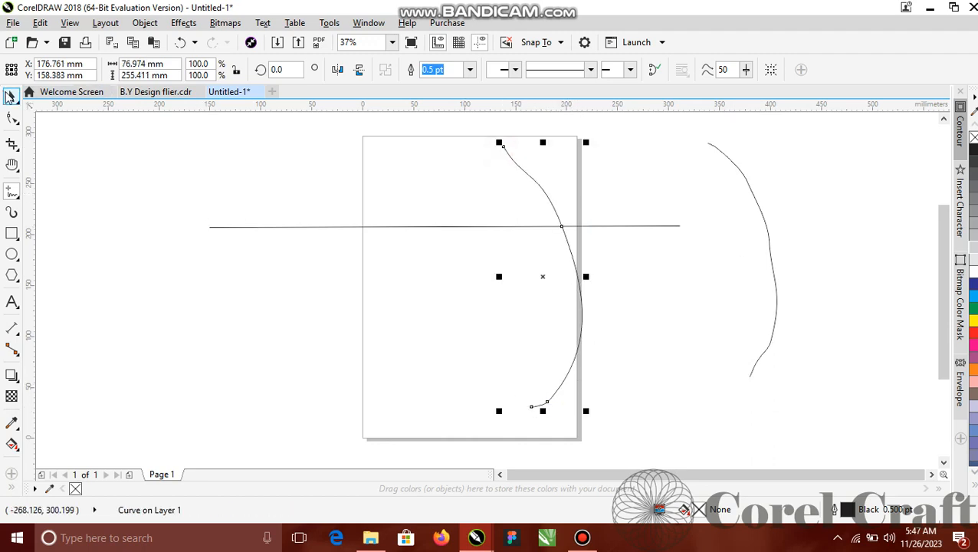
# - Delete the two freehand curves, leaving only the straight line
pyautogui.click(11, 95)
pyautogui.press('Delete')
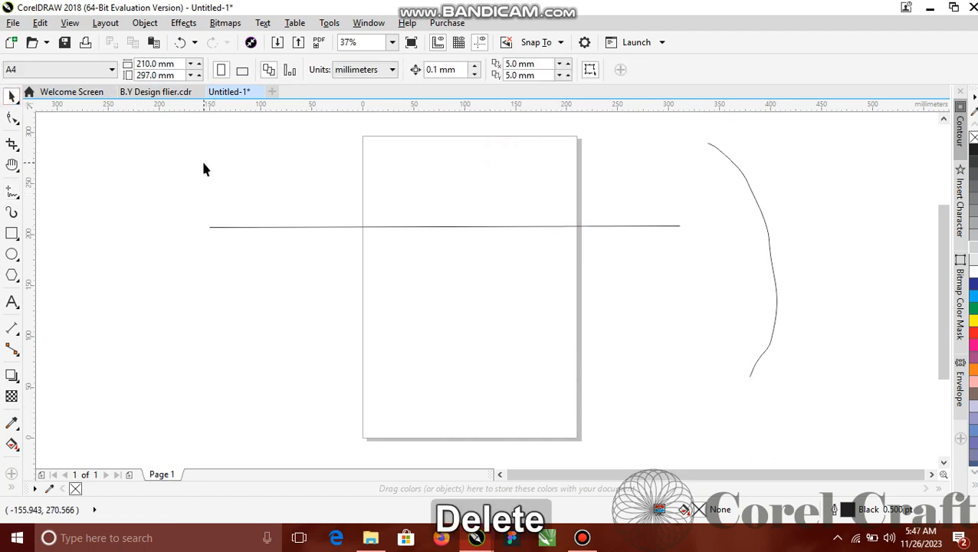
pyautogui.click(740, 171)
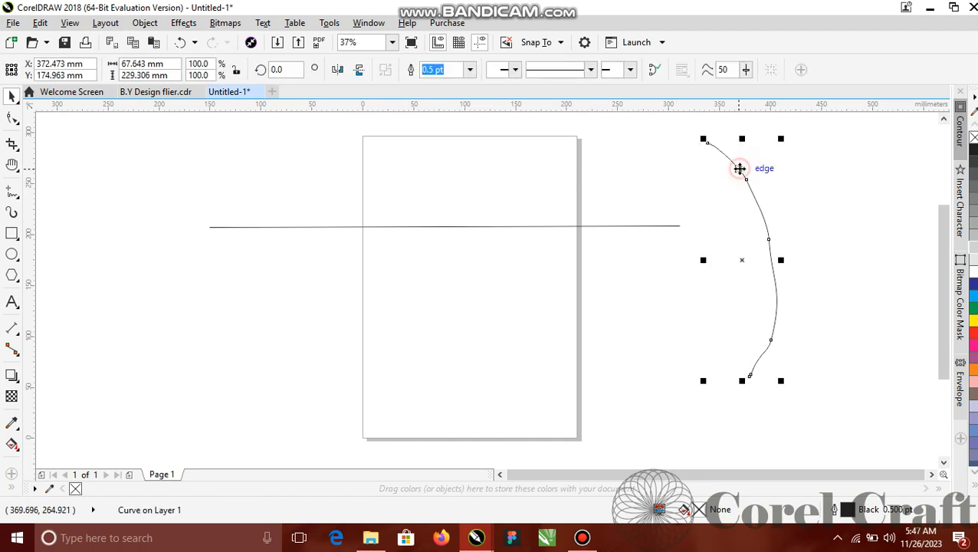
pyautogui.press('Delete')
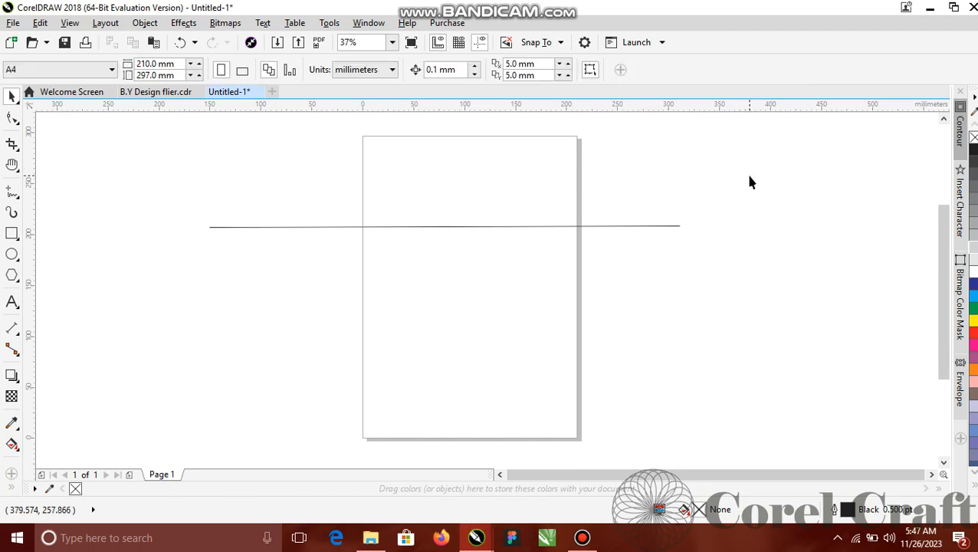
# - Convert the straight line's segment to a curve with the Shape tool
pyautogui.click(550, 226)
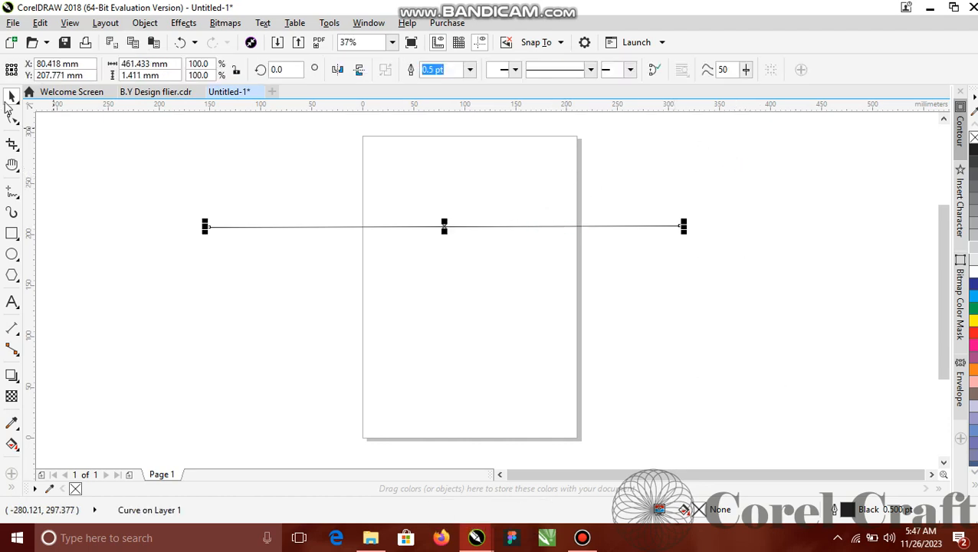
pyautogui.click(11, 117)
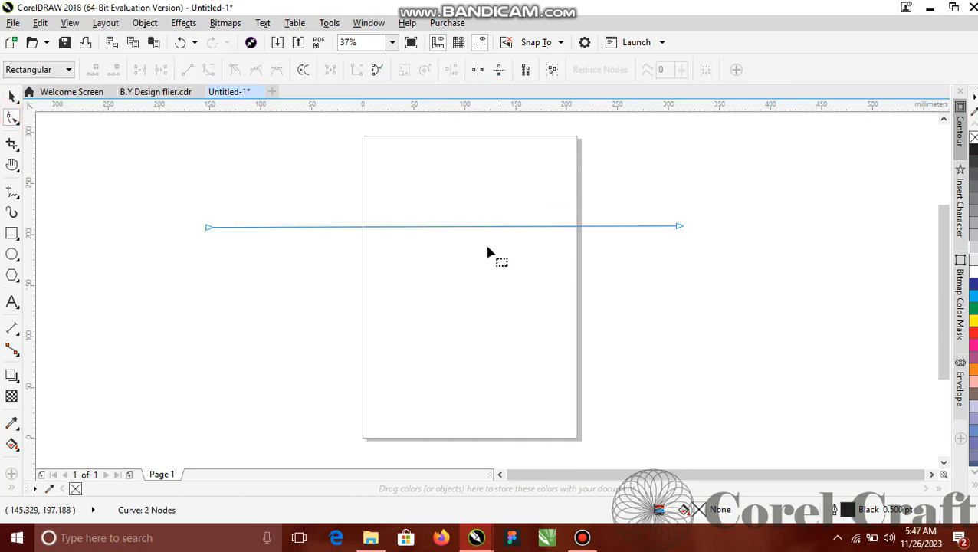
pyautogui.rightClick(320, 227)
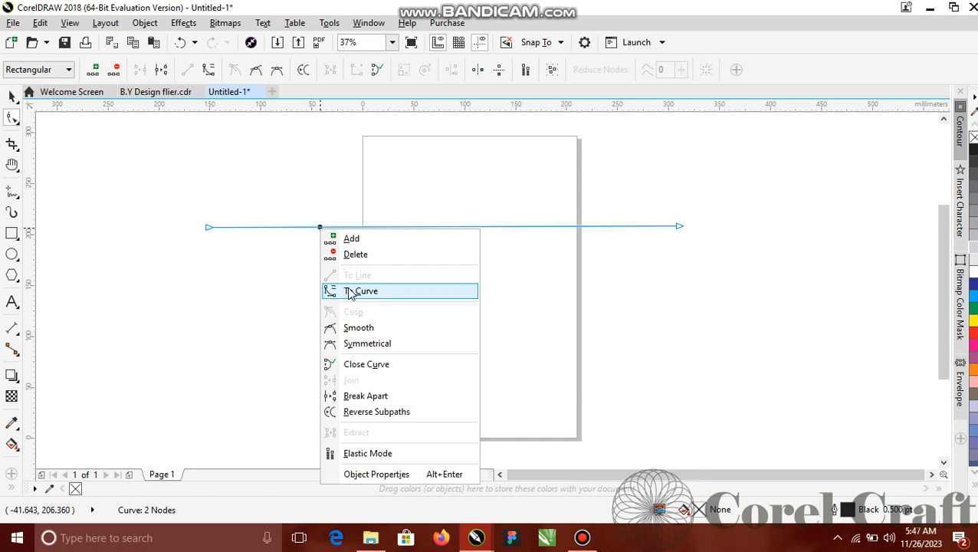
pyautogui.click(351, 292)
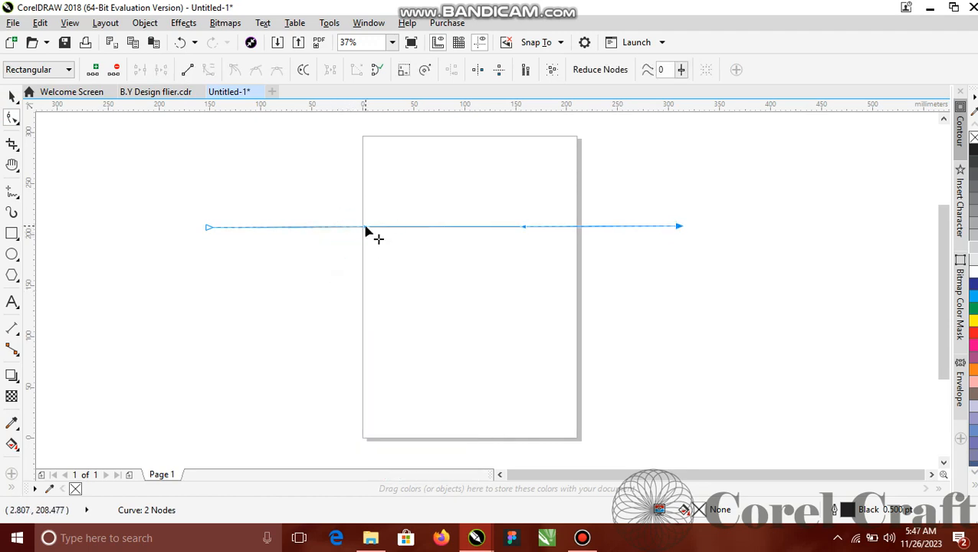
# - Bend the line into an S shape with both control handles and move its right end node down onto the lower page area
pyautogui.moveTo(364, 228); pyautogui.dragTo(250, 418)
pyautogui.moveTo(524, 226); pyautogui.dragTo(680, 185)
pyautogui.moveTo(606, 142); pyautogui.dragTo(474, 131)
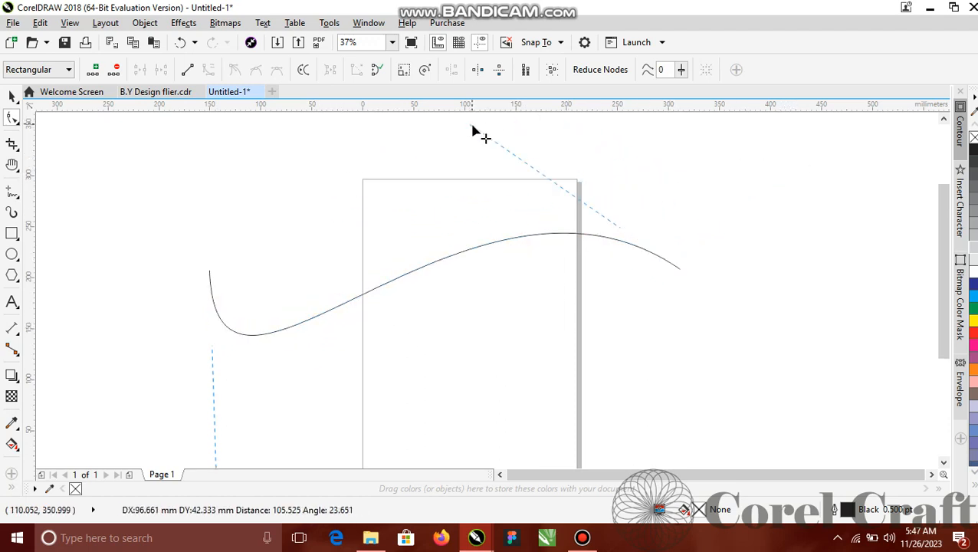
pyautogui.moveTo(680, 268); pyautogui.dragTo(517, 396)
pyautogui.moveTo(311, 253); pyautogui.dragTo(644, 154)
pyautogui.scroll(-2, 516, 312)
pyautogui.scroll(2, 498, 318)
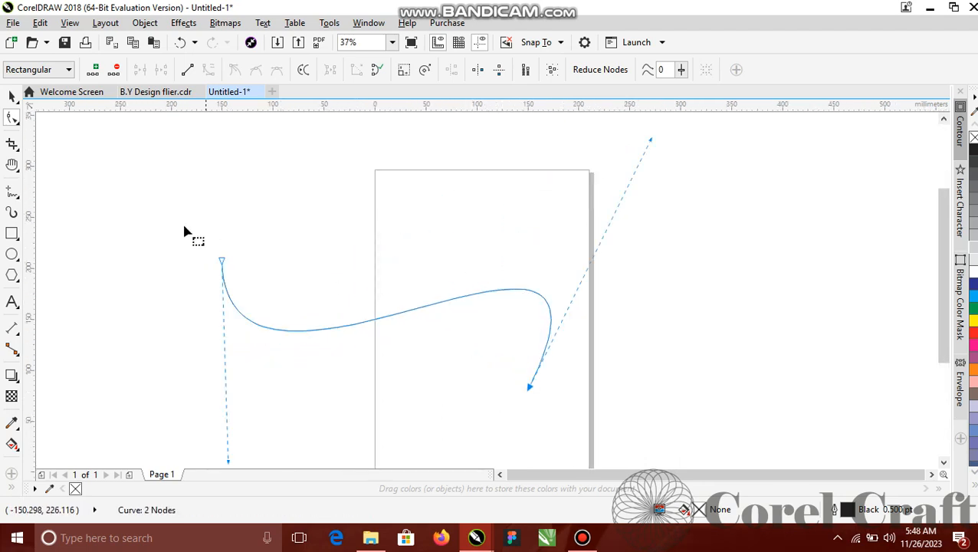
pyautogui.click(12, 96)
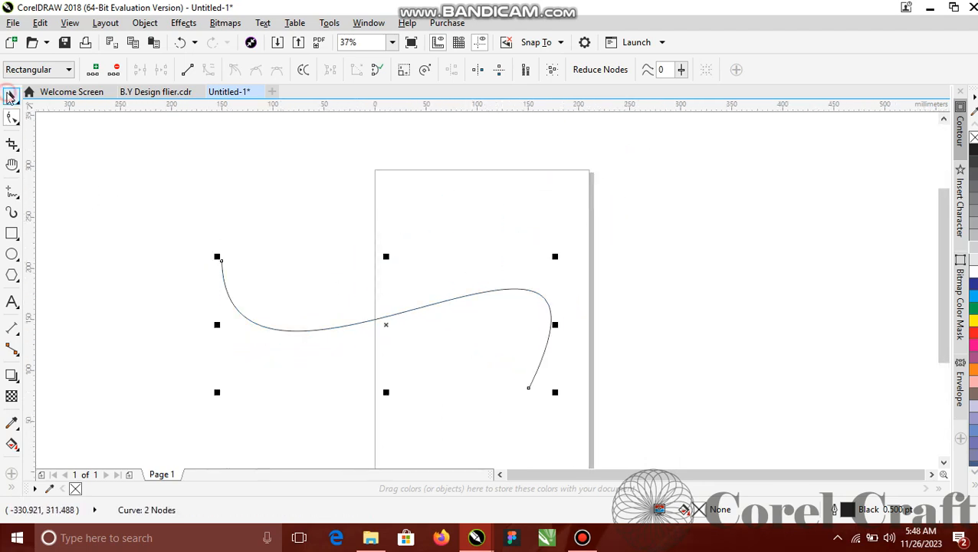
# - Apply an Artistic Media preset stroke to the S curve, thick at its left end and tapering to a point at the other
pyautogui.click(12, 213)
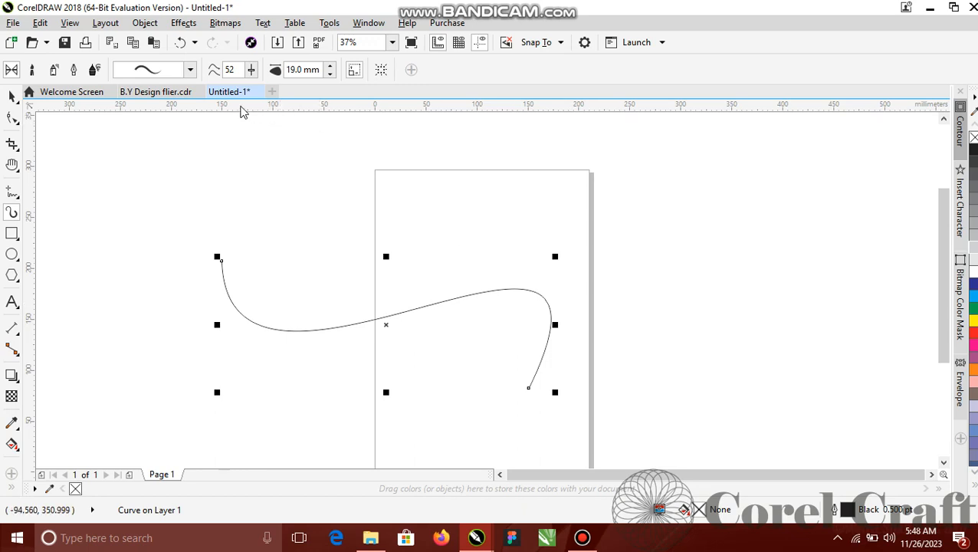
pyautogui.click(191, 74)
pyautogui.click(174, 55)
pyautogui.click(330, 66)
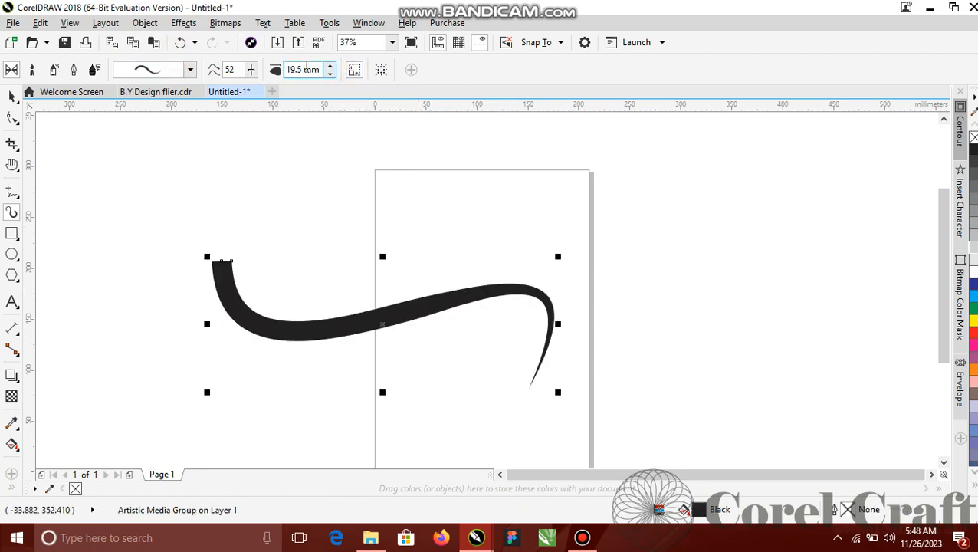
# - Set the artistic stroke's width to 15 mm and switch its preset to one that tapers at both ends
pyautogui.click(329, 74)
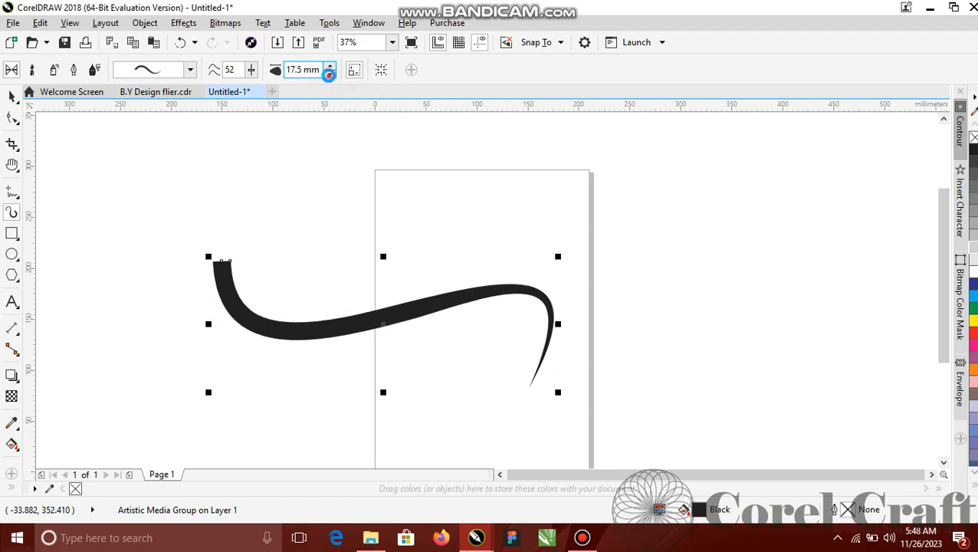
pyautogui.click(330, 75)
pyautogui.click(330, 75)
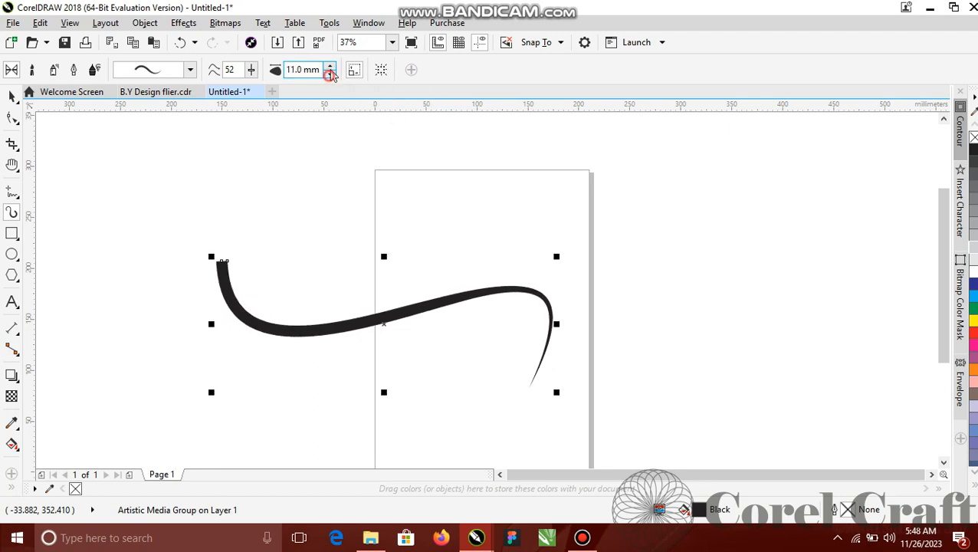
pyautogui.click(332, 66)
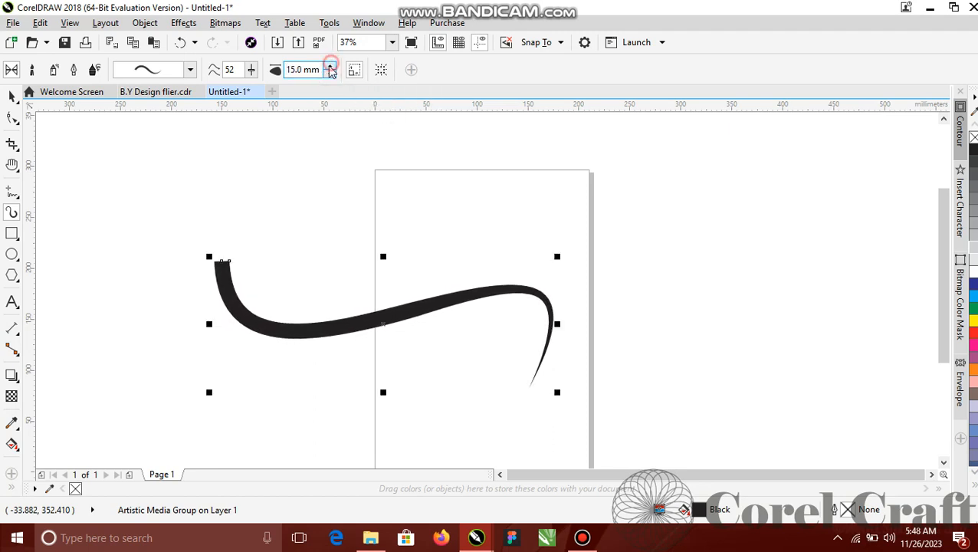
pyautogui.click(189, 70)
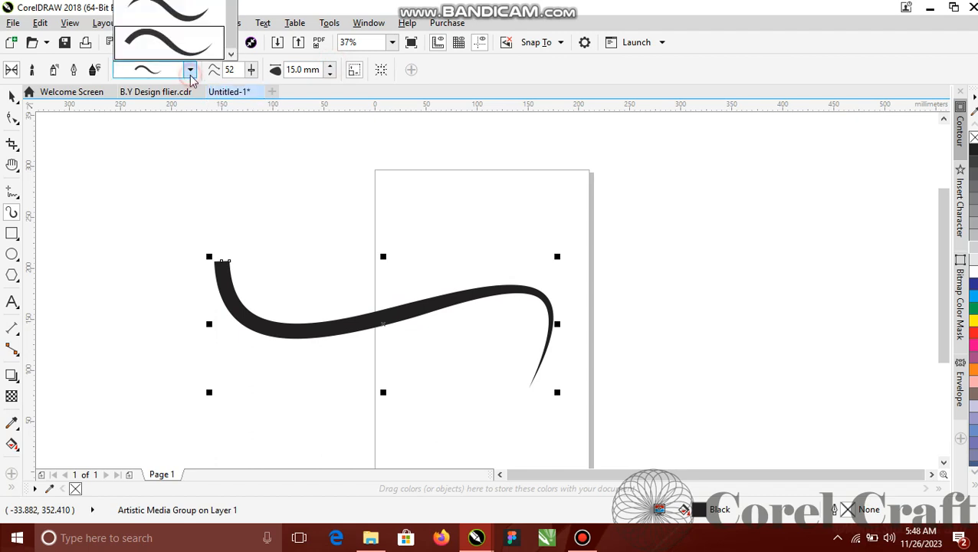
pyautogui.click(173, 23)
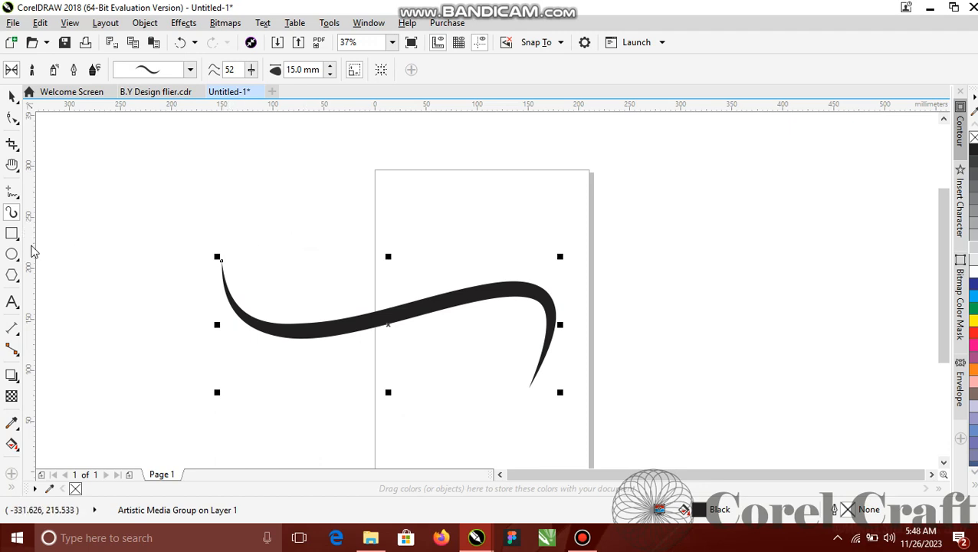
# - Paint eight more curved Artistic Media strokes on and around the page with the same tapered preset
pyautogui.moveTo(197, 177)
pyautogui.mouseDown()
pyautogui.moveTo(381, 232)
pyautogui.moveTo(486, 207)
pyautogui.mouseUp()
pyautogui.moveTo(602, 170)
pyautogui.mouseDown()
pyautogui.moveTo(748, 313)
pyautogui.moveTo(698, 404)
pyautogui.mouseUp()
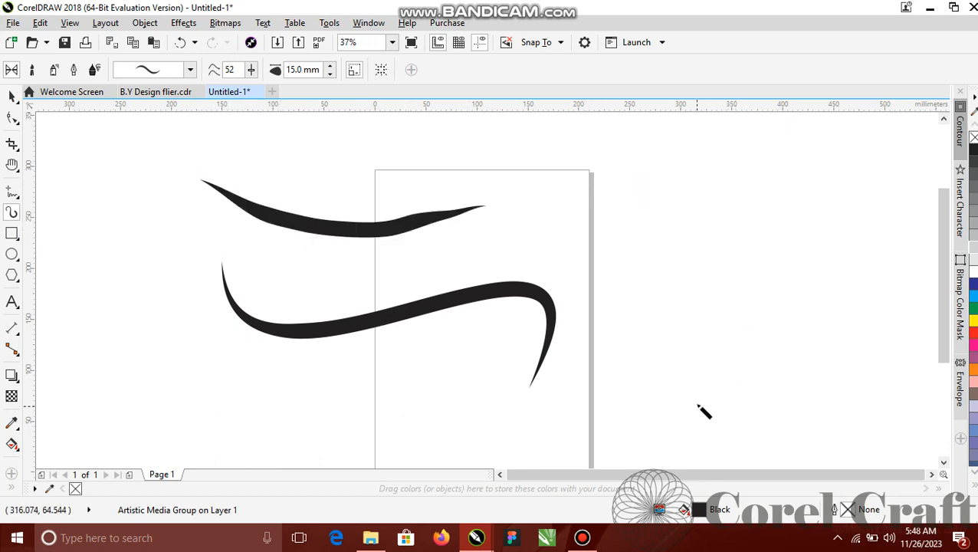
pyautogui.moveTo(582, 233)
pyautogui.mouseDown()
pyautogui.moveTo(695, 253)
pyautogui.moveTo(712, 323)
pyautogui.moveTo(667, 389)
pyautogui.mouseUp()
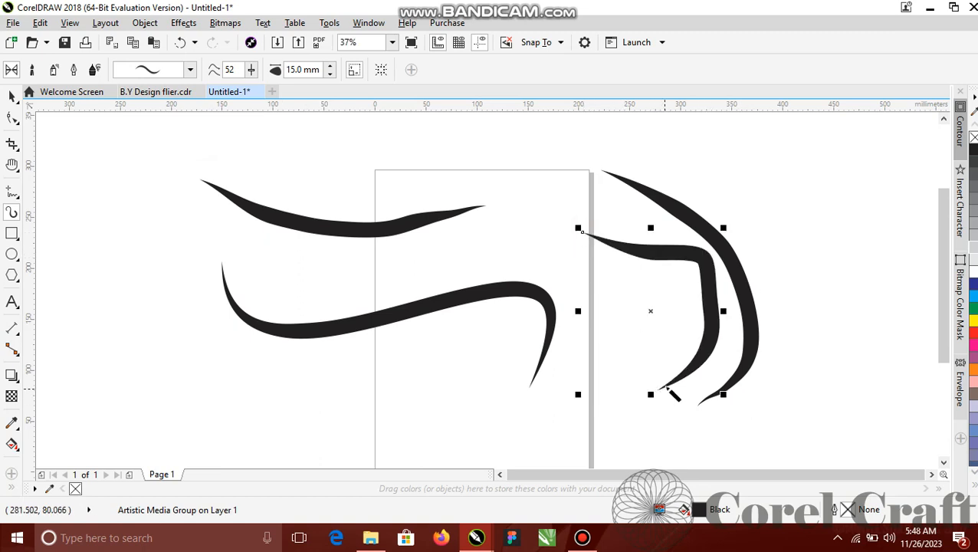
pyautogui.scroll(-2, 694, 341)
pyautogui.moveTo(573, 219)
pyautogui.mouseDown()
pyautogui.moveTo(644, 234)
pyautogui.moveTo(715, 184)
pyautogui.mouseUp()
pyautogui.moveTo(554, 178)
pyautogui.mouseDown()
pyautogui.moveTo(498, 221)
pyautogui.moveTo(386, 215)
pyautogui.mouseUp()
pyautogui.moveTo(458, 149); pyautogui.dragTo(642, 192)
pyautogui.scroll(-2, 618, 327)
pyautogui.moveTo(574, 356); pyautogui.dragTo(654, 441)
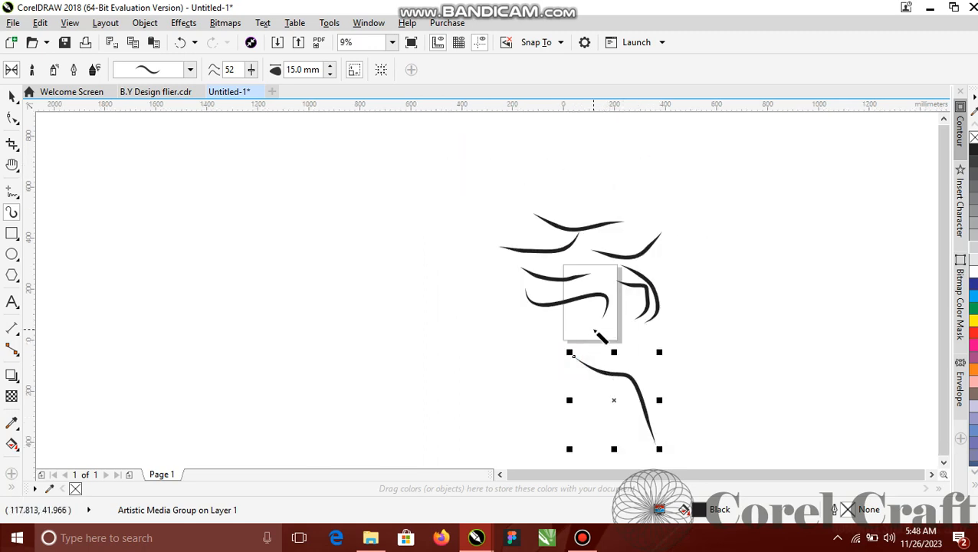
pyautogui.moveTo(598, 328)
pyautogui.mouseDown()
pyautogui.moveTo(565, 343)
pyautogui.moveTo(556, 389)
pyautogui.mouseUp()
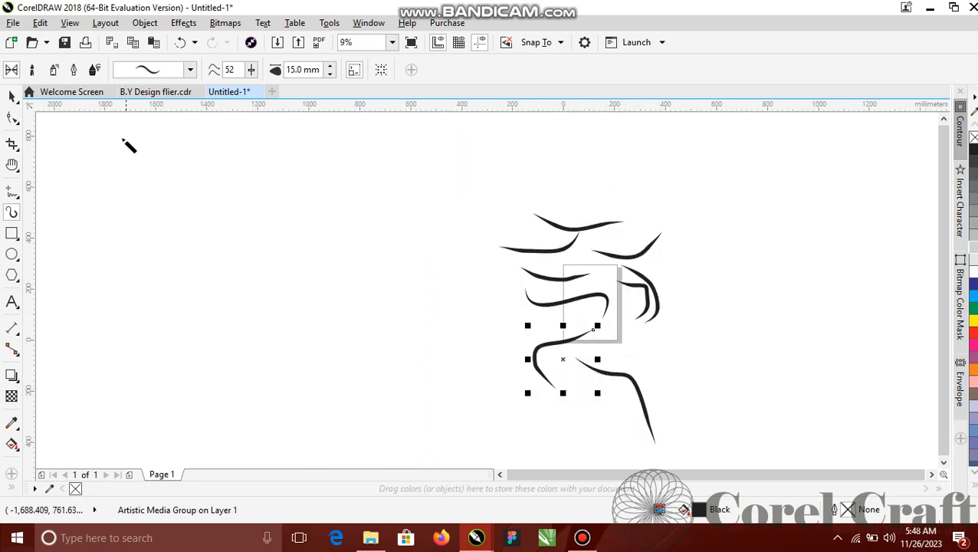
# - Select all the artistic strokes and delete them
pyautogui.click(12, 96)
pyautogui.moveTo(475, 172)
pyautogui.mouseDown()
pyautogui.moveTo(487, 196)
pyautogui.moveTo(761, 432)
pyautogui.moveTo(754, 441)
pyautogui.mouseUp()
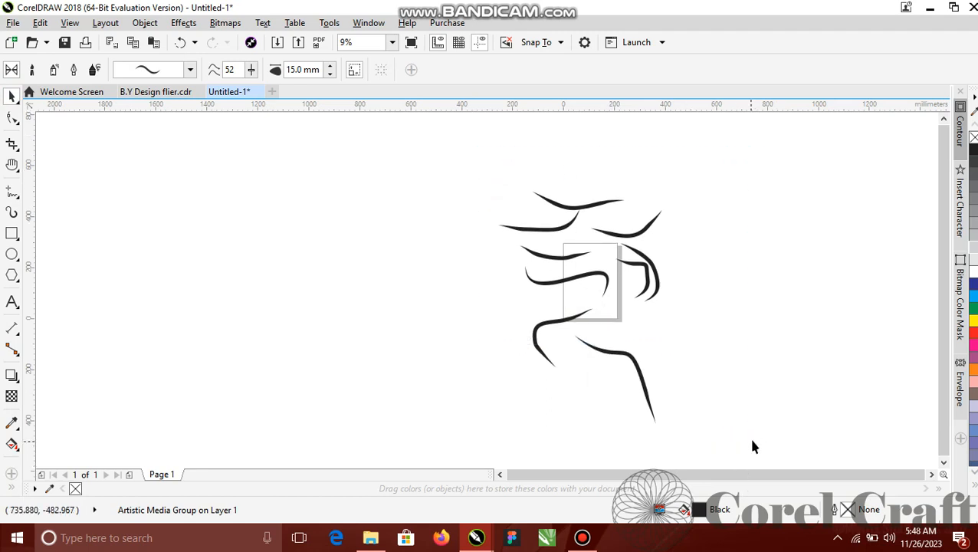
pyautogui.press('Delete')
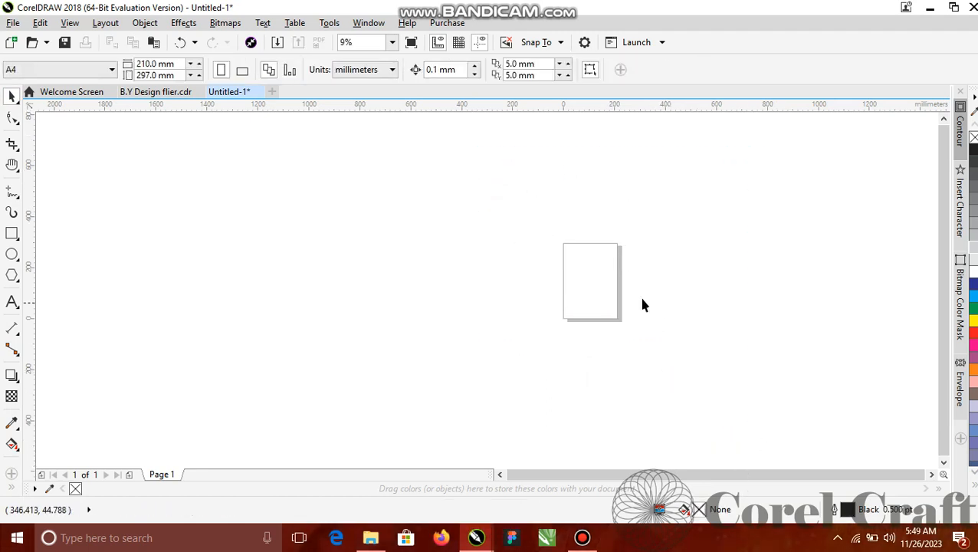
# - Draw four rectangles, the first about 156 × 226 mm inside the page, and a square about 127 mm wide to the right of the page
pyautogui.scroll(1, 624, 282)
pyautogui.scroll(2, 579, 234)
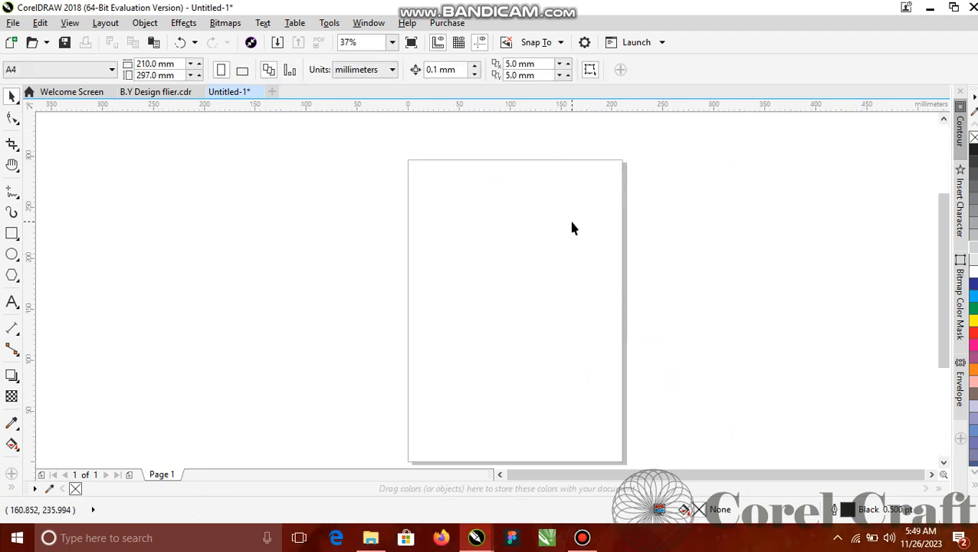
pyautogui.click(12, 233)
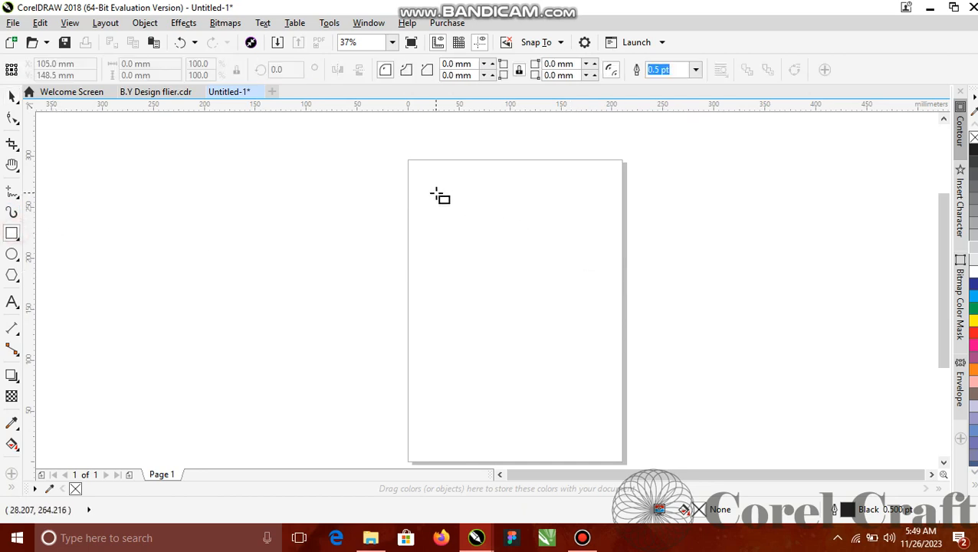
pyautogui.moveTo(436, 193)
pyautogui.mouseDown()
pyautogui.moveTo(578, 355)
pyautogui.moveTo(595, 423)
pyautogui.mouseUp()
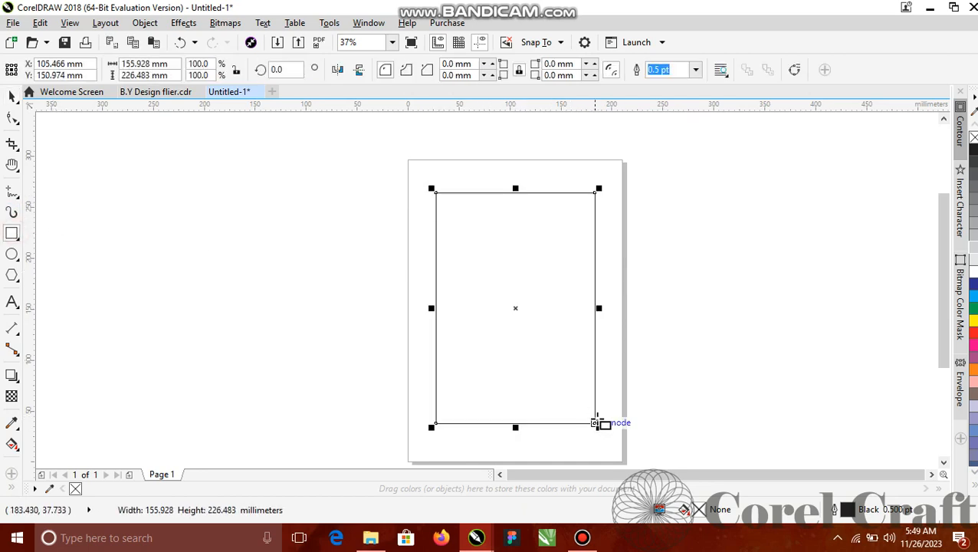
pyautogui.moveTo(494, 254)
pyautogui.mouseDown()
pyautogui.moveTo(660, 357)
pyautogui.moveTo(697, 356)
pyautogui.moveTo(719, 322)
pyautogui.mouseUp()
pyautogui.moveTo(290, 189); pyautogui.dragTo(407, 338)
pyautogui.moveTo(599, 167); pyautogui.dragTo(701, 235)
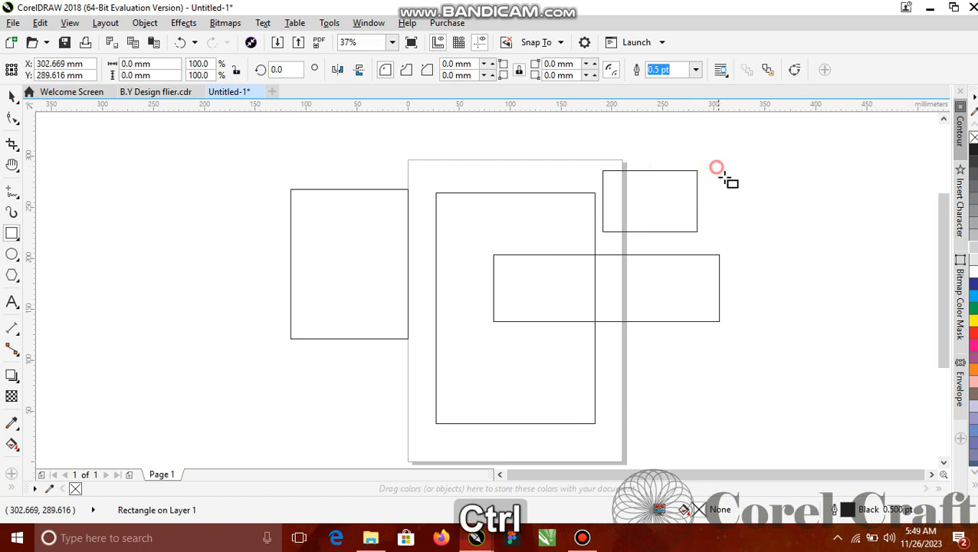
pyautogui.moveTo(716, 167); pyautogui.dragTo(845, 276)
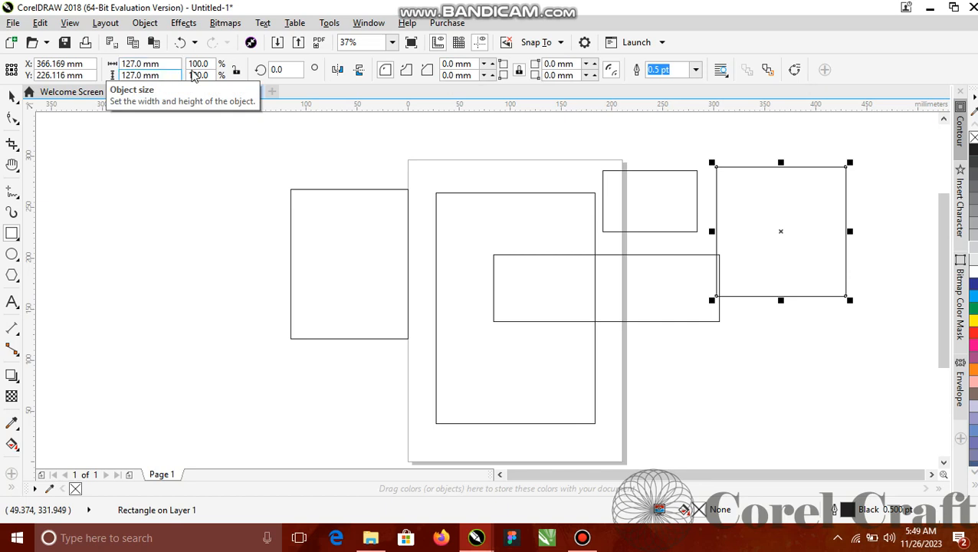
# - Set the width and height of the square beside the page to 200 mm each
pyautogui.moveTo(167, 67); pyautogui.dragTo(132, 68)
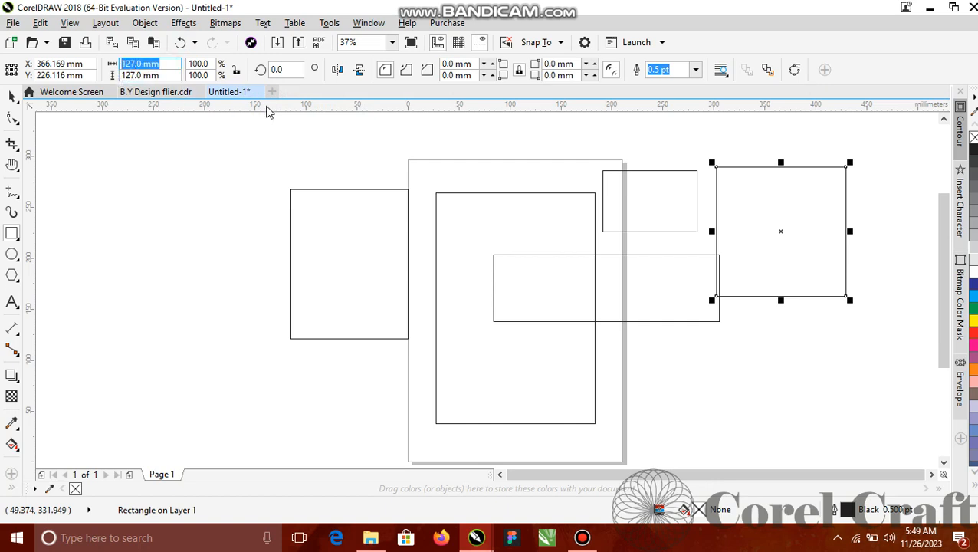
pyautogui.write('200')
pyautogui.click(159, 76)
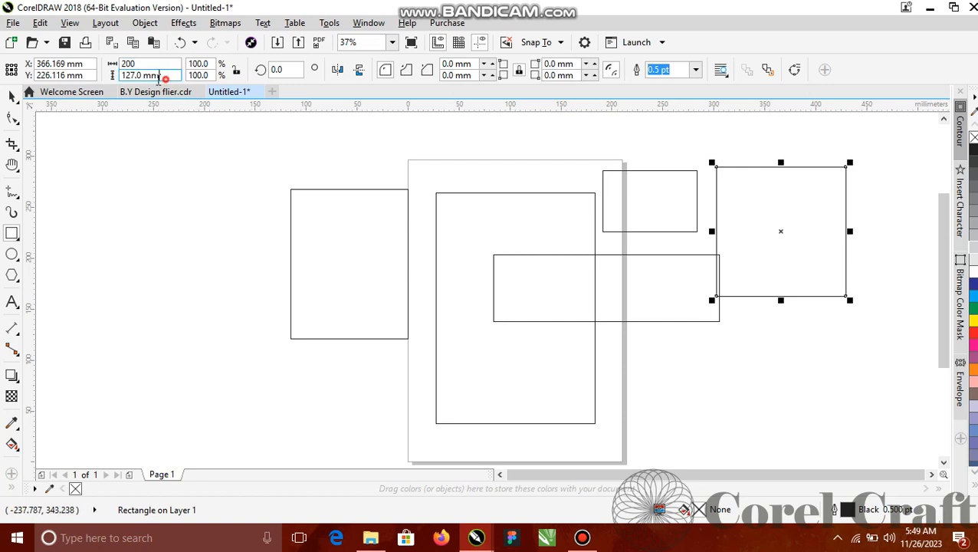
pyautogui.write('200')
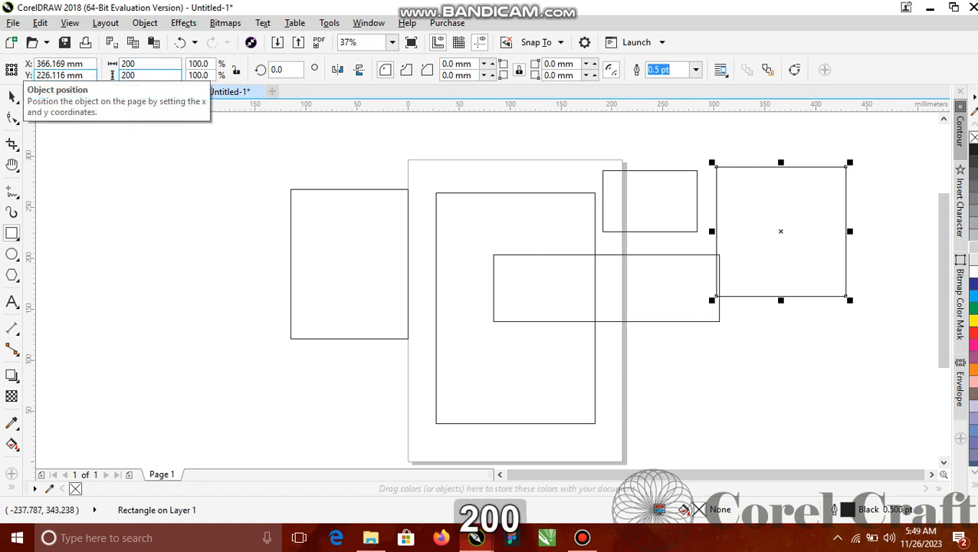
pyautogui.press('Return')
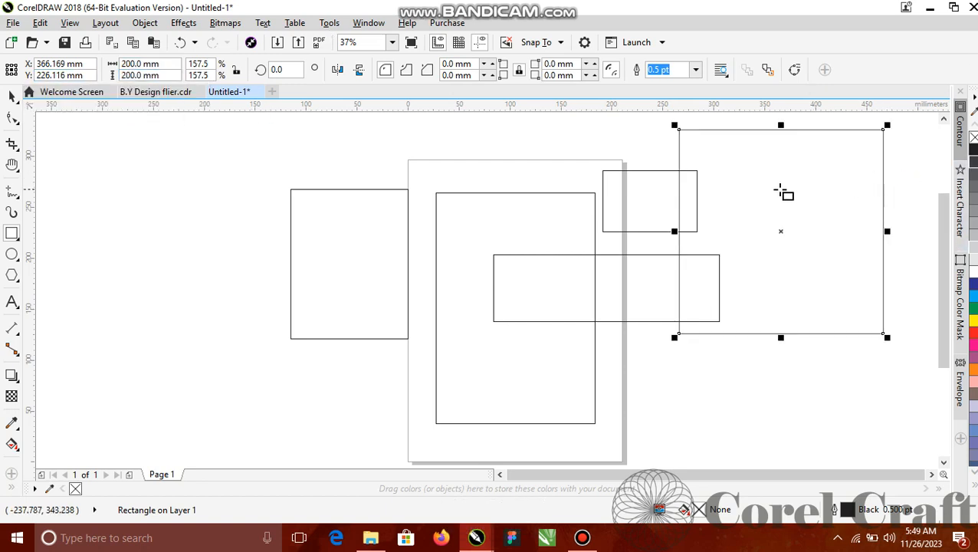
pyautogui.moveTo(779, 189); pyautogui.dragTo(772, 205)
pyautogui.press('space')
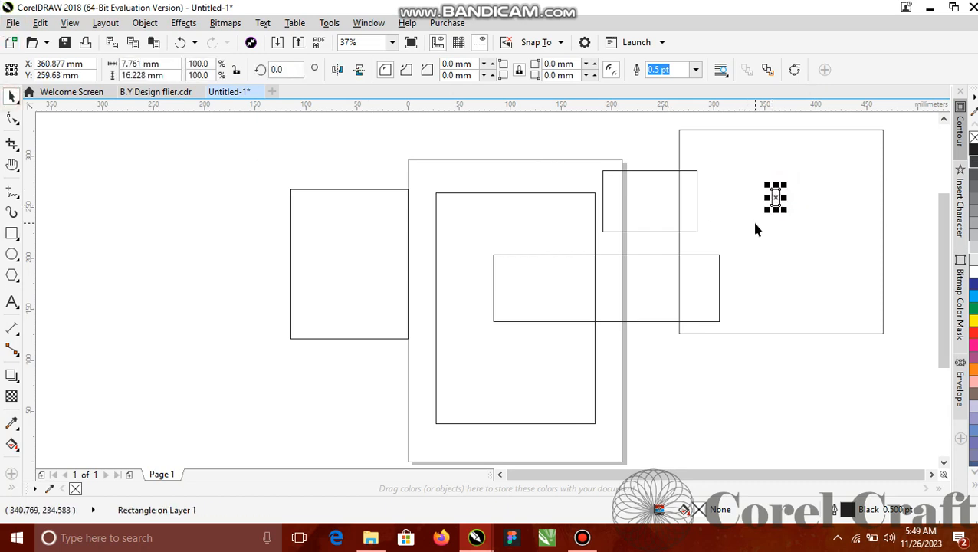
pyautogui.press('Delete')
# - Move the 200 mm square right and slightly down, clear of the small rectangle at the page's upper edge
pyautogui.click(784, 221)
pyautogui.moveTo(791, 200); pyautogui.dragTo(817, 220)
pyautogui.moveTo(805, 227); pyautogui.dragTo(819, 226)
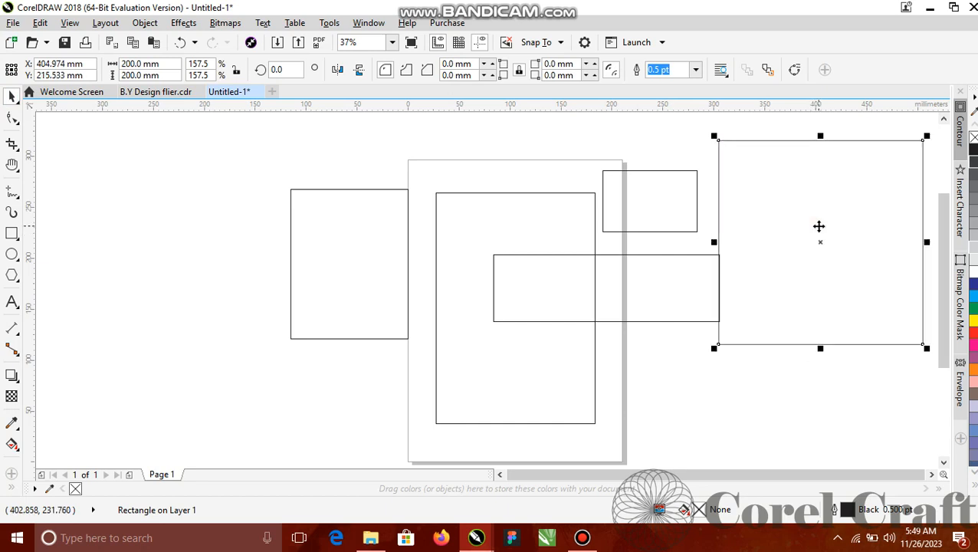
# - Delete the square and the four rectangles one by one to clear the drawing area
pyautogui.click(626, 305)
pyautogui.click(775, 240)
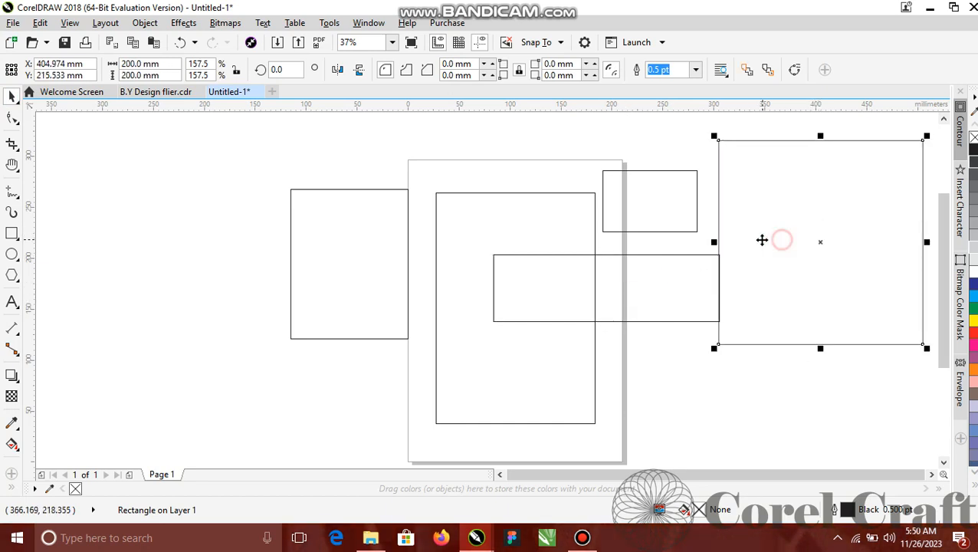
pyautogui.press('Delete')
pyautogui.click(655, 207)
pyautogui.press('Delete')
pyautogui.click(639, 292)
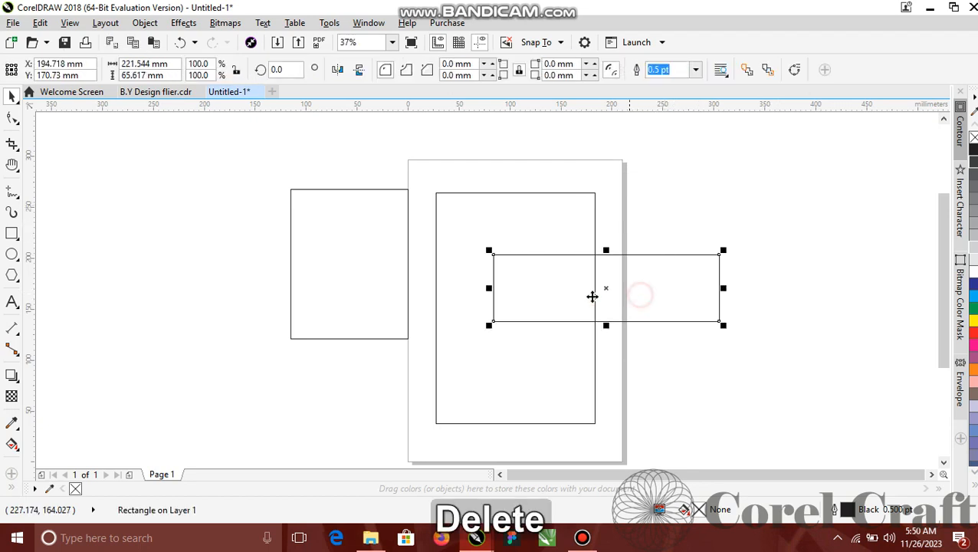
pyautogui.press('Delete')
pyautogui.click(498, 283)
pyautogui.press('Delete')
pyautogui.click(349, 280)
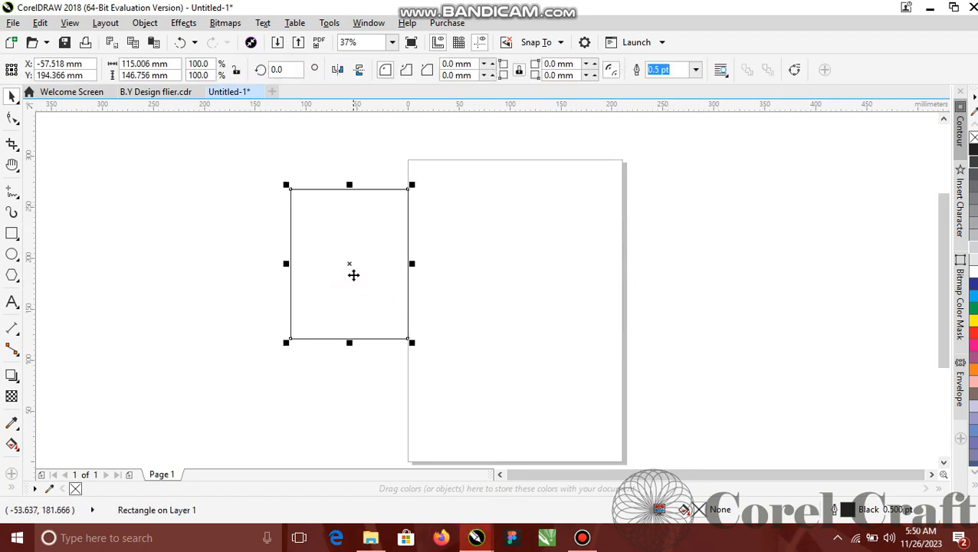
pyautogui.press('Delete')
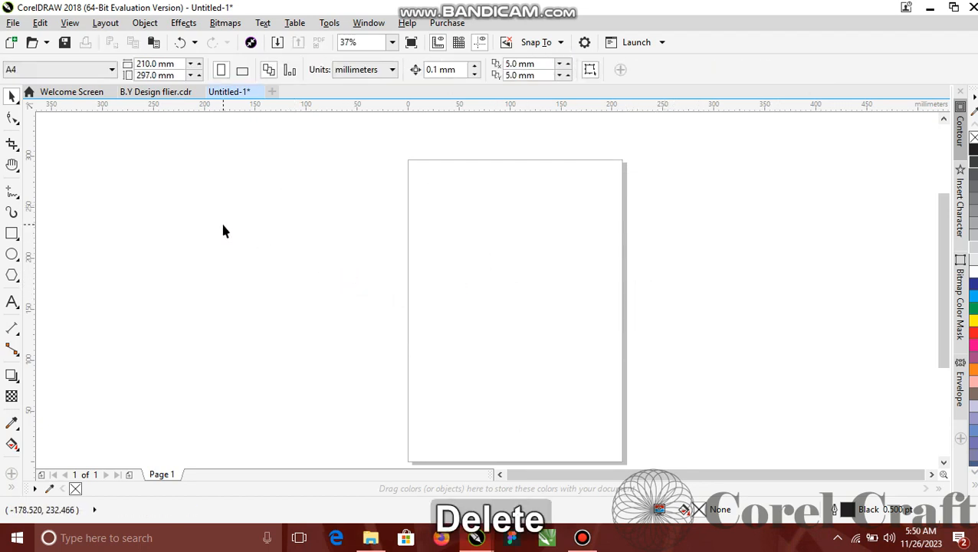
# - Draw a tall ellipse about 63.5 × 205 mm on the page and a circle about 142.5 mm wide across the page's right edge
pyautogui.click(12, 255)
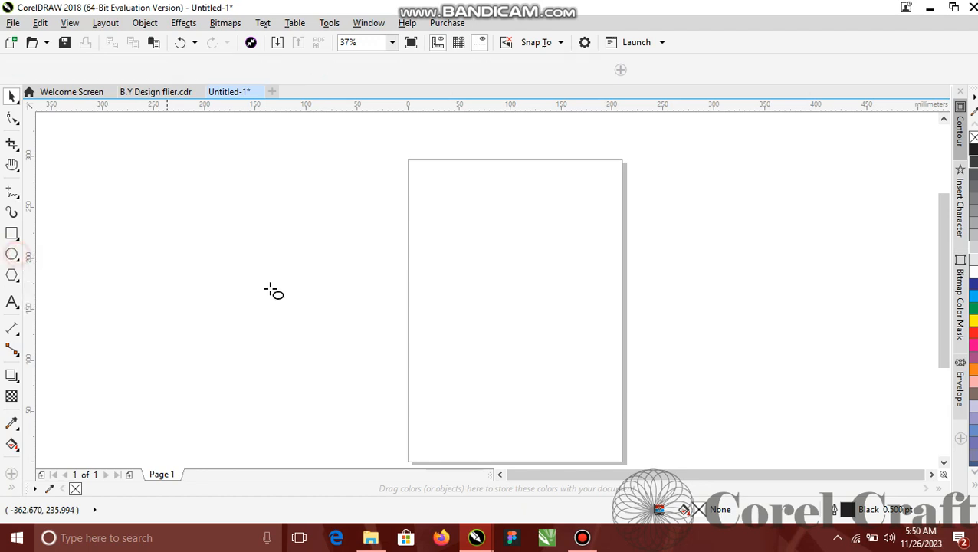
pyautogui.moveTo(448, 173); pyautogui.dragTo(513, 383)
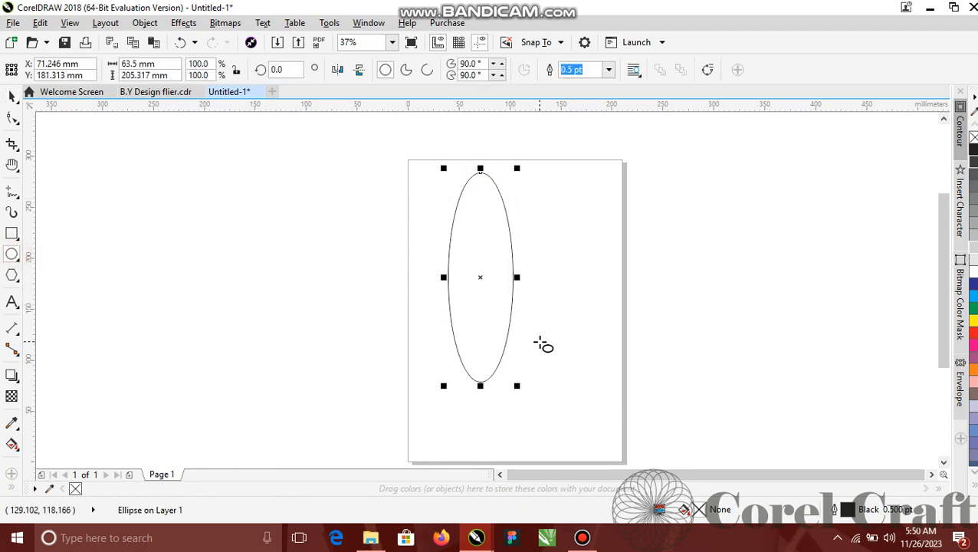
pyautogui.click(569, 227)
pyautogui.moveTo(579, 239); pyautogui.dragTo(686, 373)
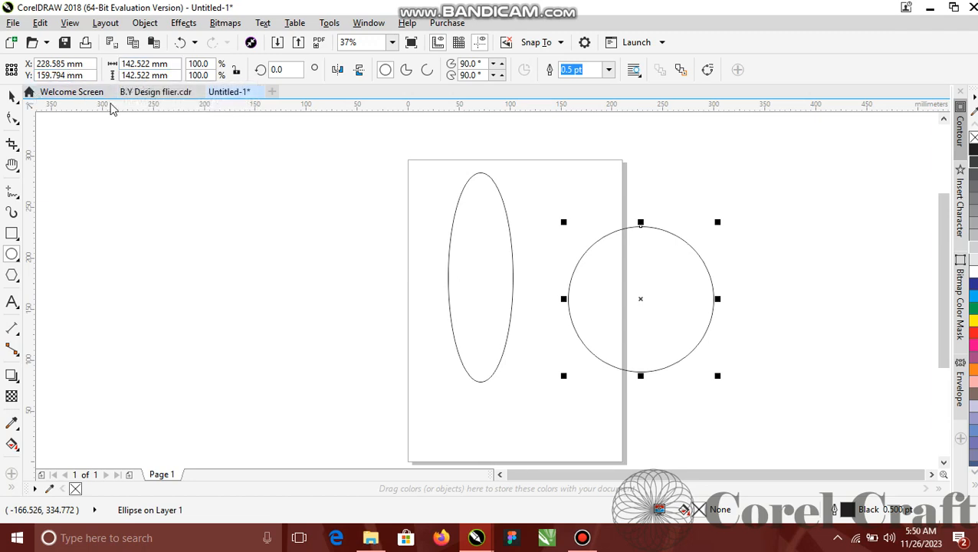
# - Set the circle's width and height to 150 mm and move it left next to the ellipse
pyautogui.moveTo(171, 64); pyautogui.dragTo(112, 67)
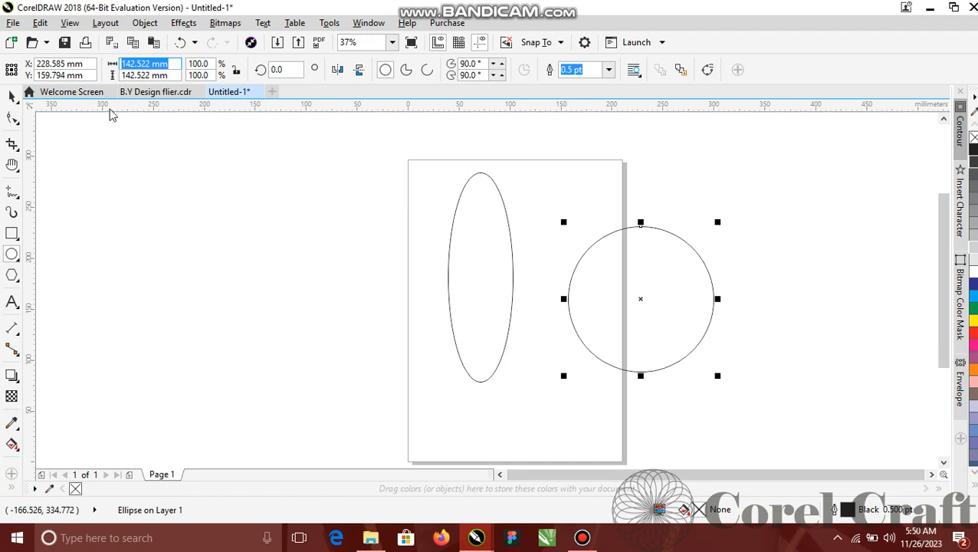
pyautogui.write('150')
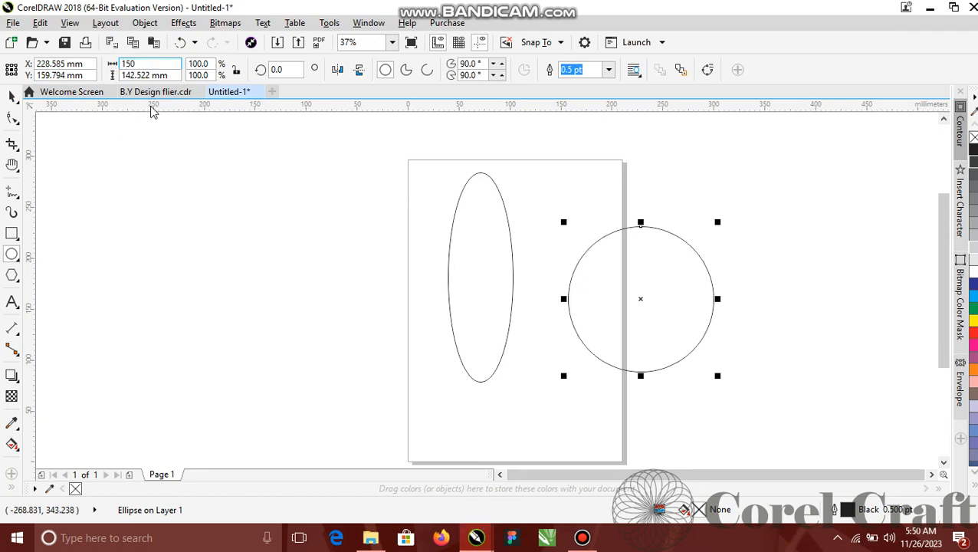
pyautogui.click(168, 75)
pyautogui.write('150')
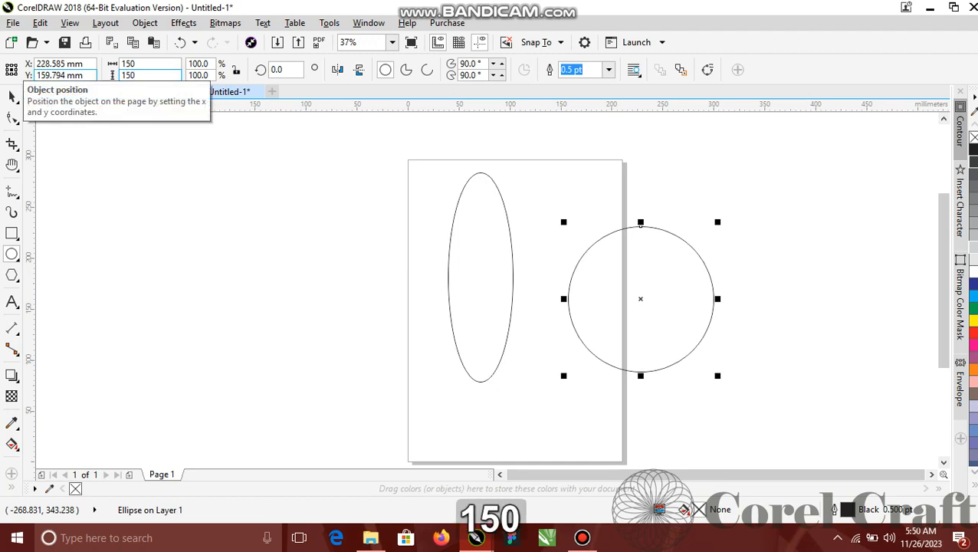
pyautogui.press('Return')
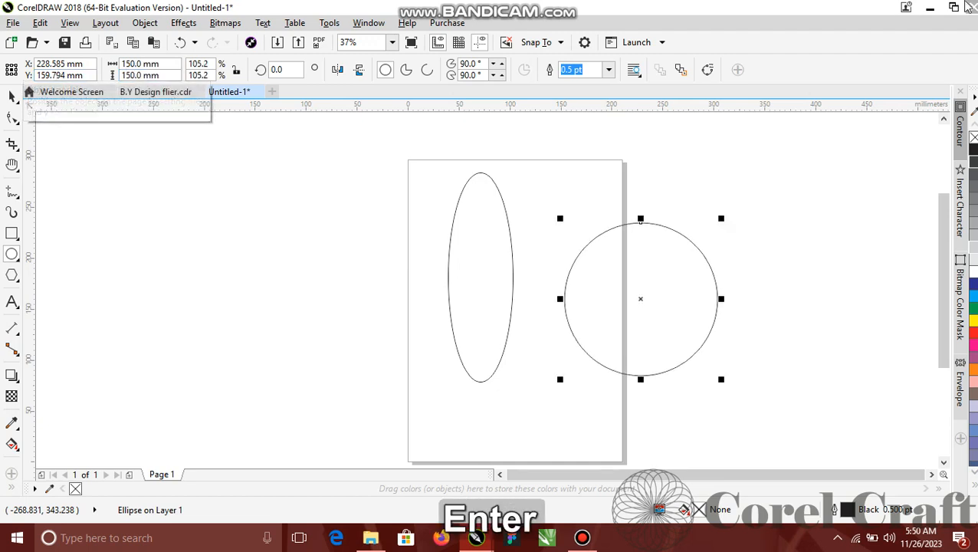
pyautogui.moveTo(643, 298); pyautogui.dragTo(596, 291)
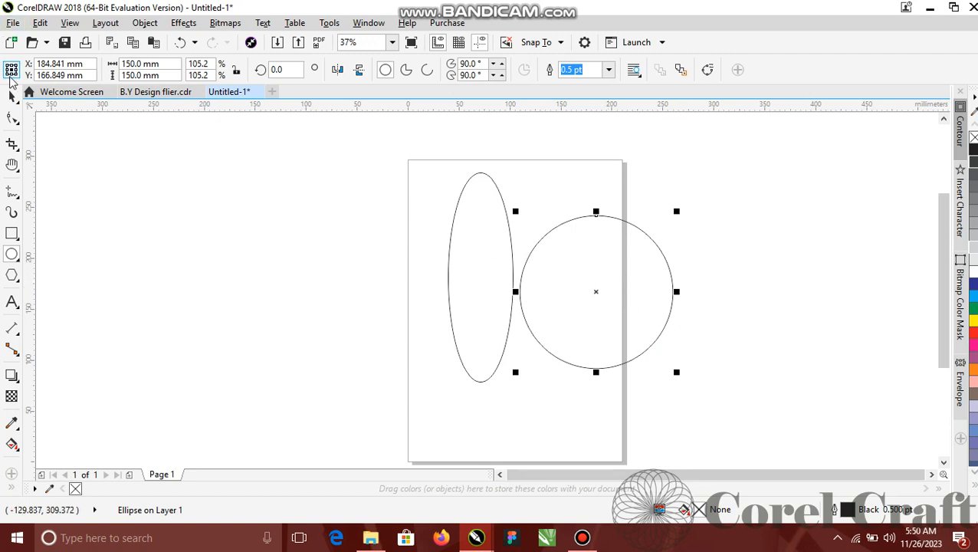
# - Delete the circle and the ellipse from the page
pyautogui.click(12, 96)
pyautogui.press('Delete')
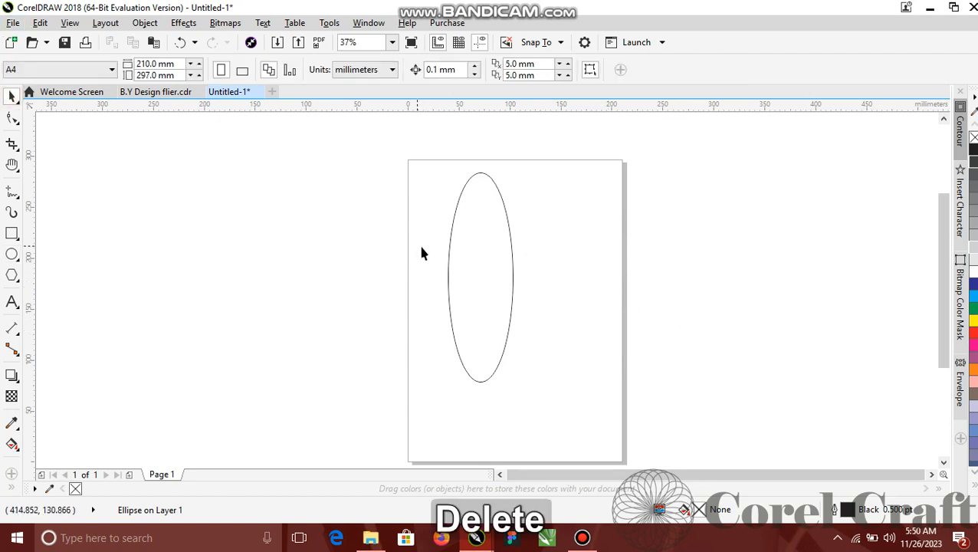
pyautogui.click(487, 244)
pyautogui.press('Delete')
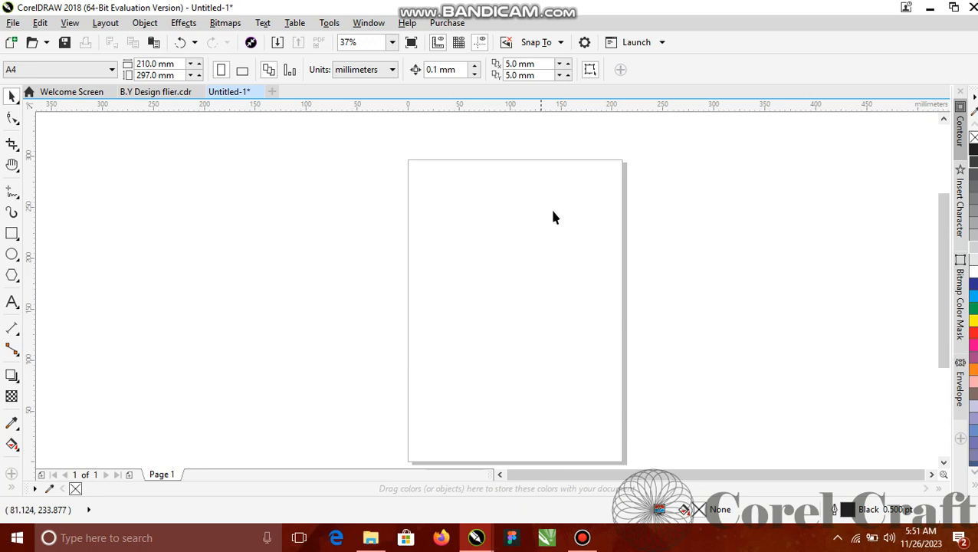
# - Change the drawing units to centimeters and draw a square about 15 cm wide on the page
pyautogui.click(349, 72)
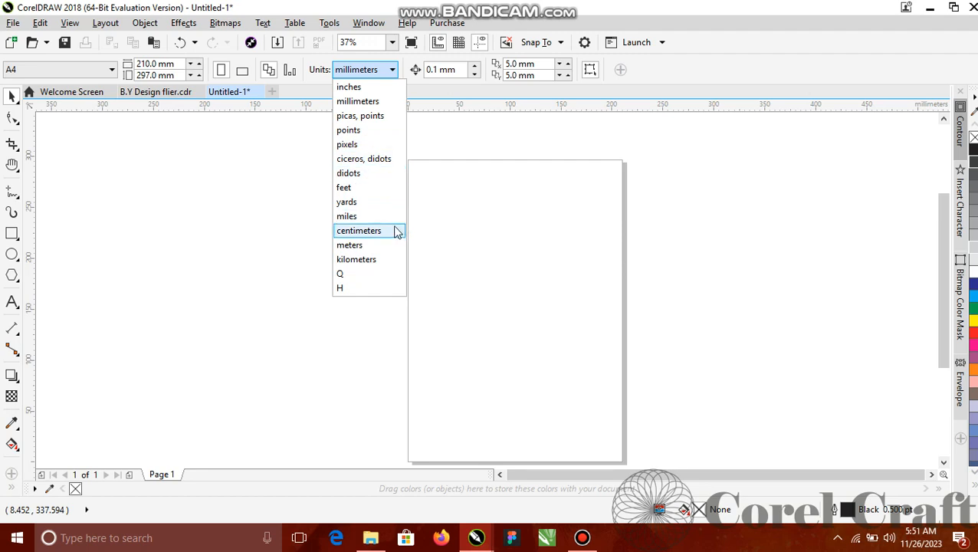
pyautogui.click(380, 233)
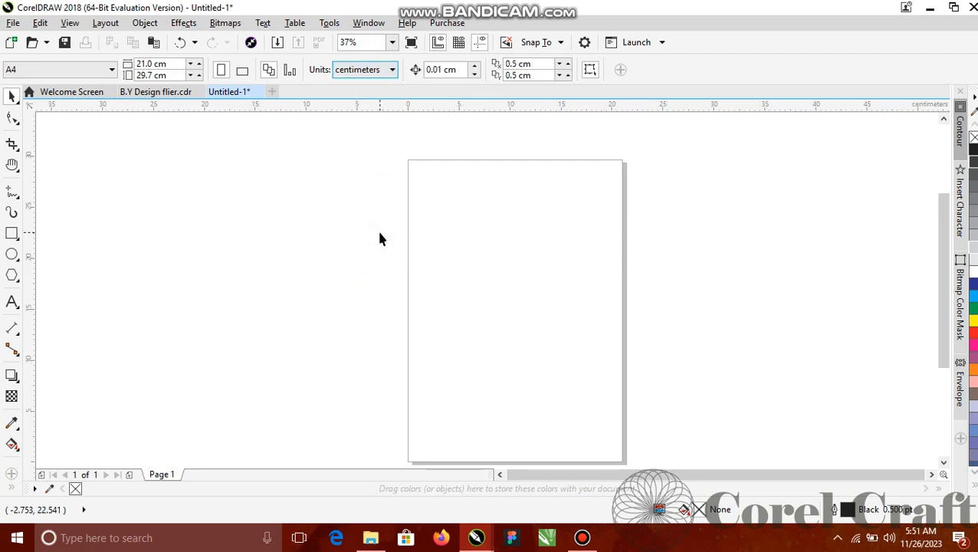
pyautogui.click(12, 233)
pyautogui.moveTo(434, 203)
pyautogui.mouseDown()
pyautogui.moveTo(552, 273)
pyautogui.moveTo(584, 305)
pyautogui.mouseUp()
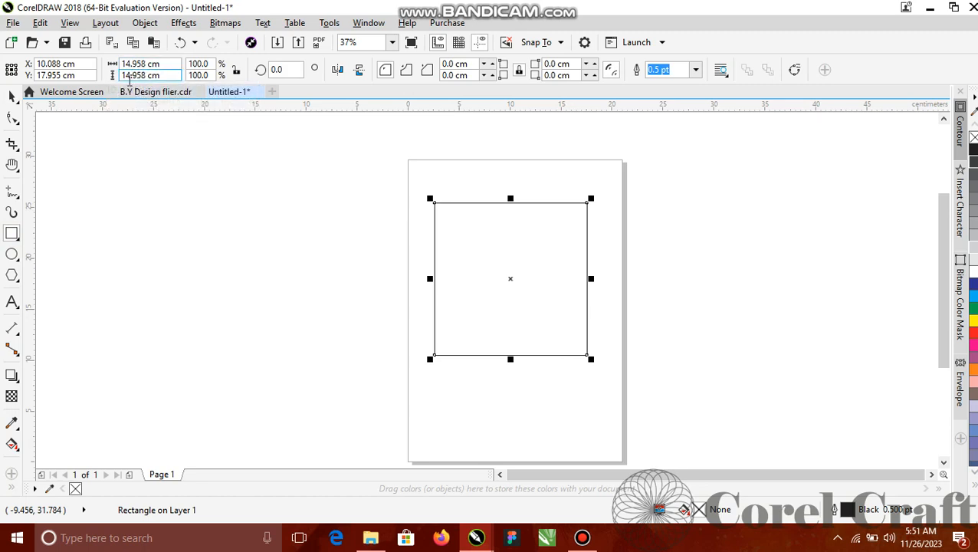
# - Delete the square and draw a five-sided polygon about 20 × 12.8 cm across the upper half of the page
pyautogui.click(11, 95)
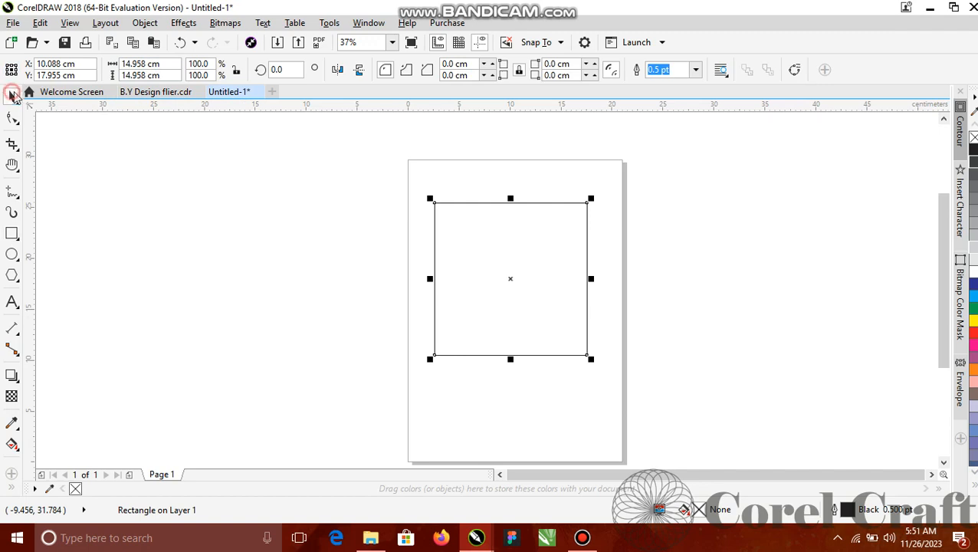
pyautogui.press('Delete')
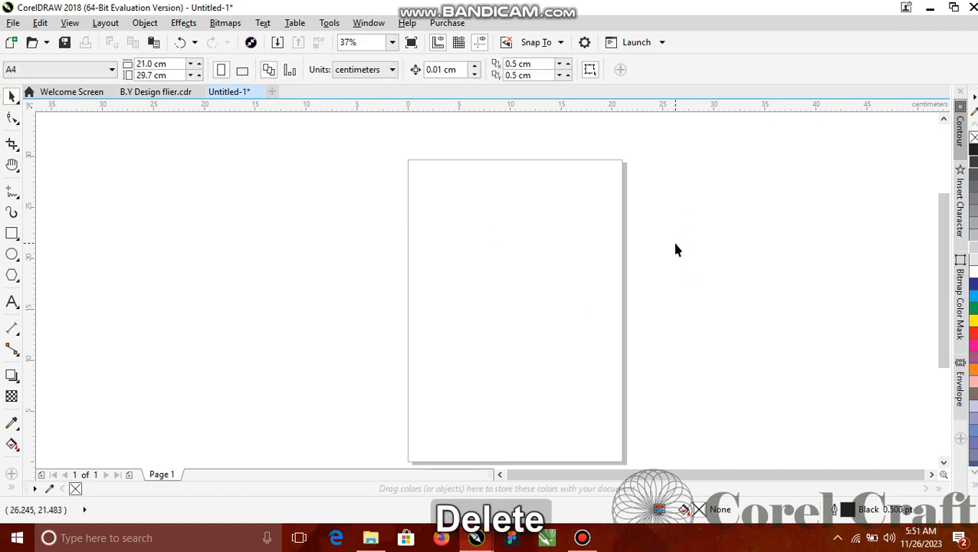
pyautogui.click(12, 275)
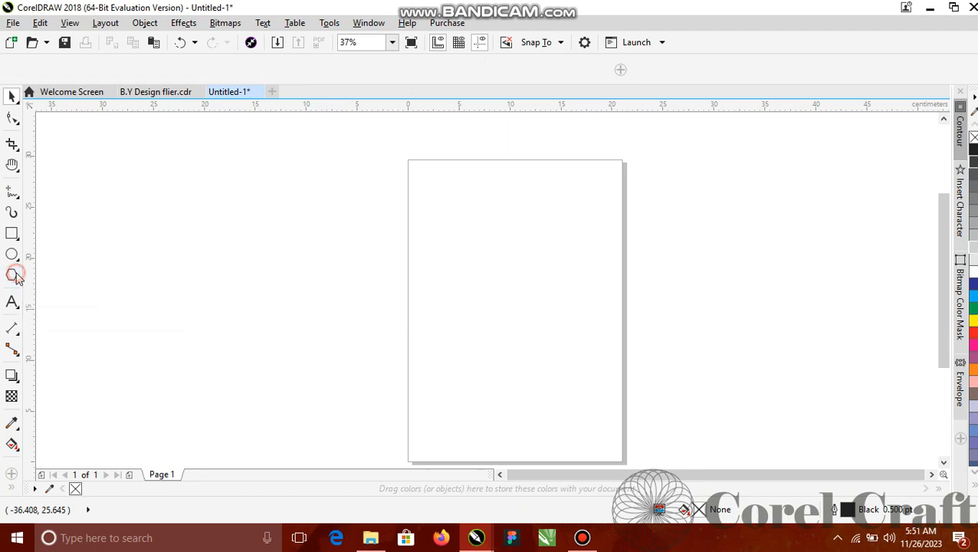
pyautogui.moveTo(417, 194); pyautogui.dragTo(630, 329)
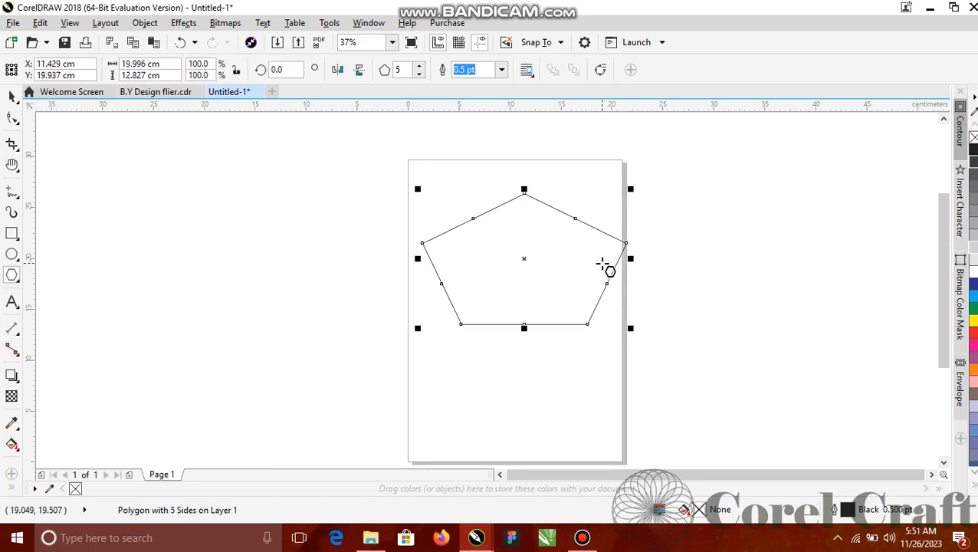
# - Increase the polygon's number of sides to 17
pyautogui.click(421, 66)
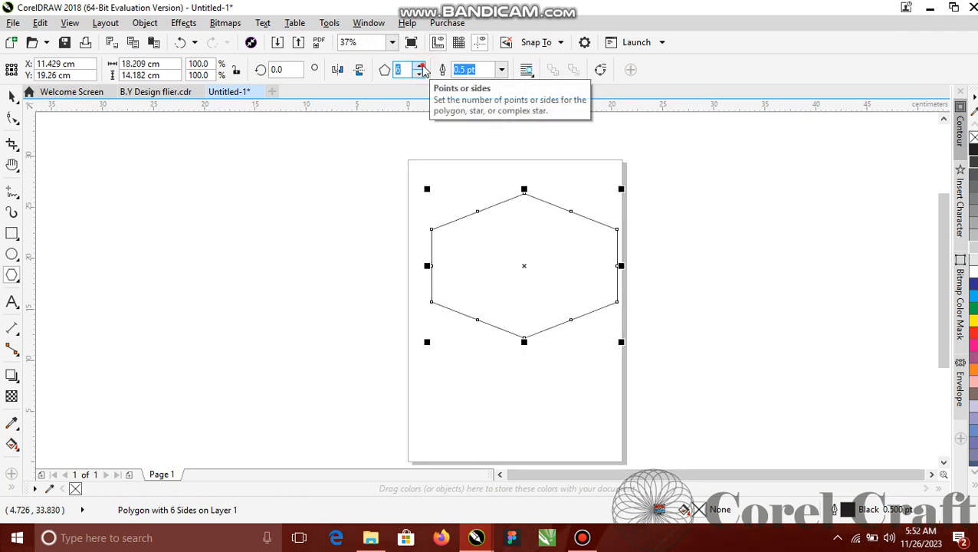
pyautogui.click(421, 66)
pyautogui.click(421, 66)
pyautogui.click(421, 65)
pyautogui.click(420, 66)
pyautogui.click(421, 66)
pyautogui.click(421, 66)
pyautogui.click(421, 66)
pyautogui.click(421, 66)
pyautogui.click(420, 66)
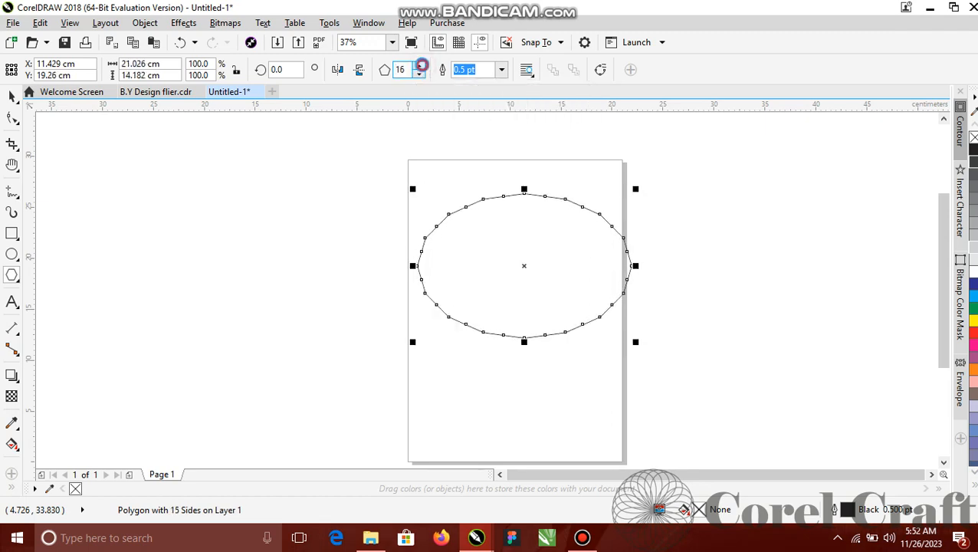
pyautogui.click(421, 65)
pyautogui.click(421, 66)
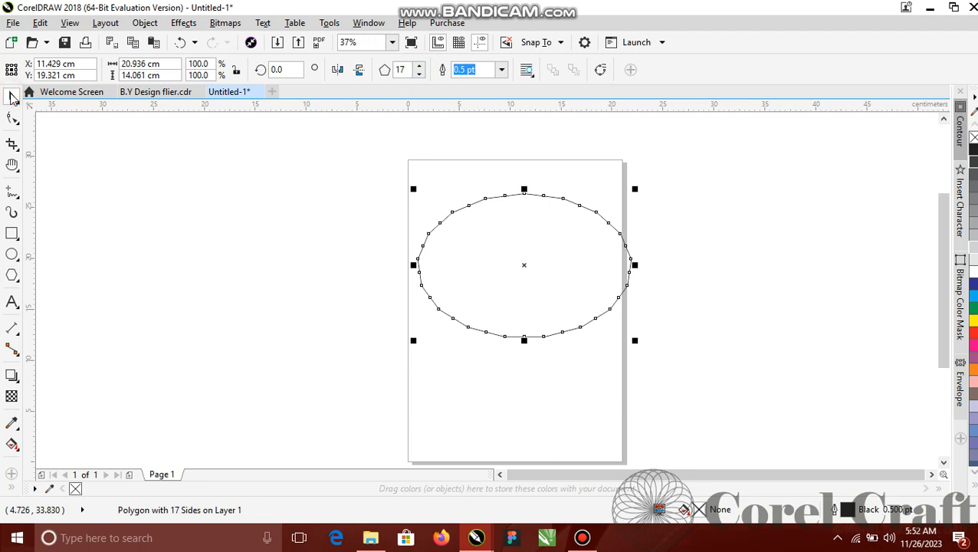
# - Delete the 17-sided polygon and draw a new pentagon about 15.9 × 15.1 cm on the page
pyautogui.press('Delete')
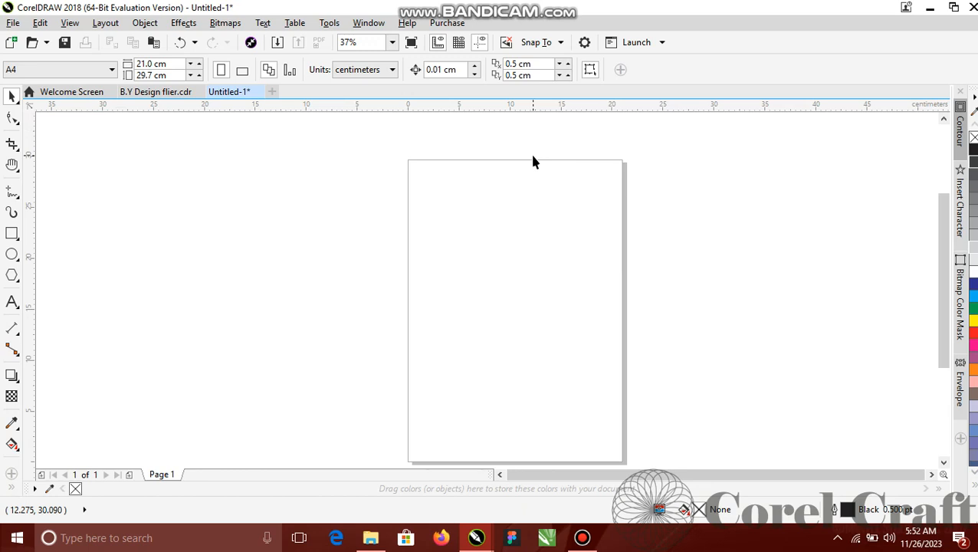
pyautogui.click(14, 275)
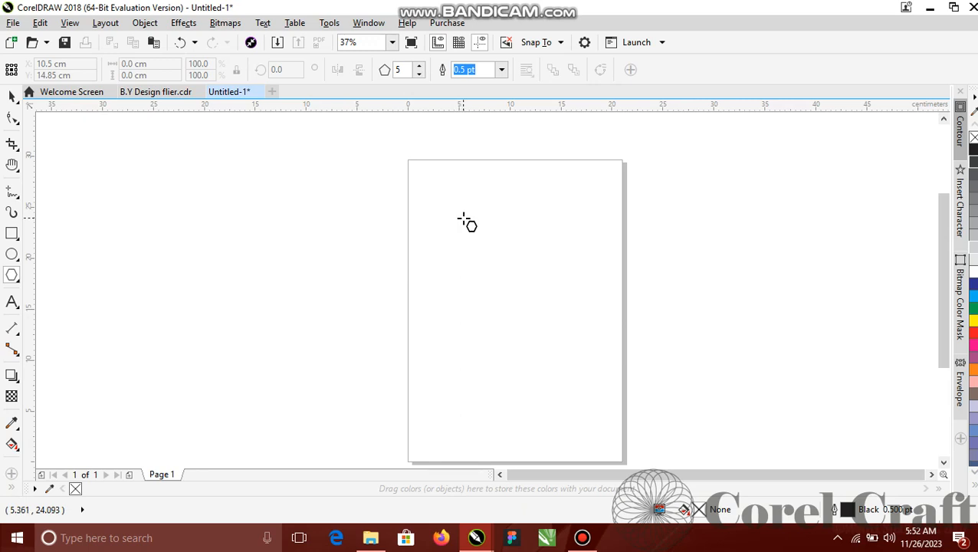
pyautogui.moveTo(450, 201); pyautogui.dragTo(623, 330)
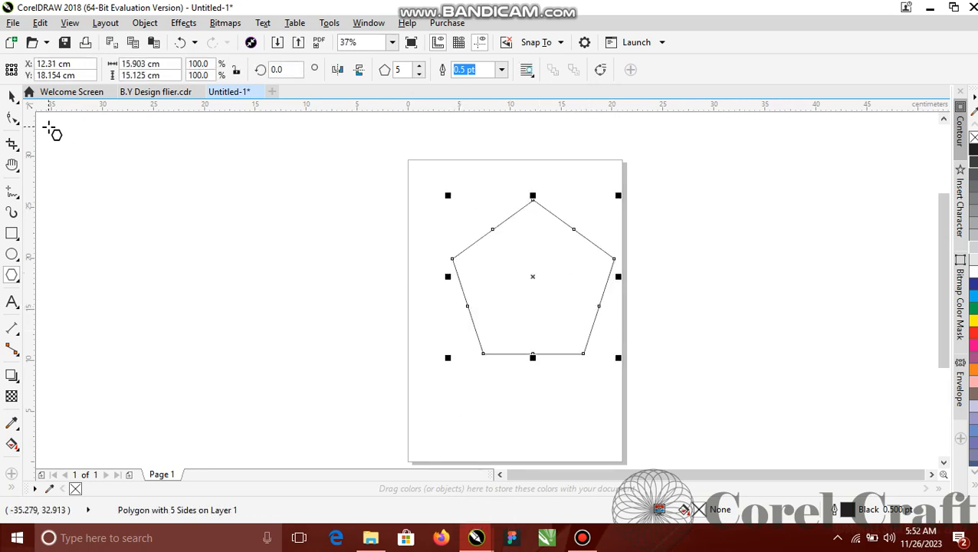
# - Move the pentagon closer to the page's left edge and increase its number of sides to 10
pyautogui.click(12, 96)
pyautogui.moveTo(533, 277); pyautogui.dragTo(504, 279)
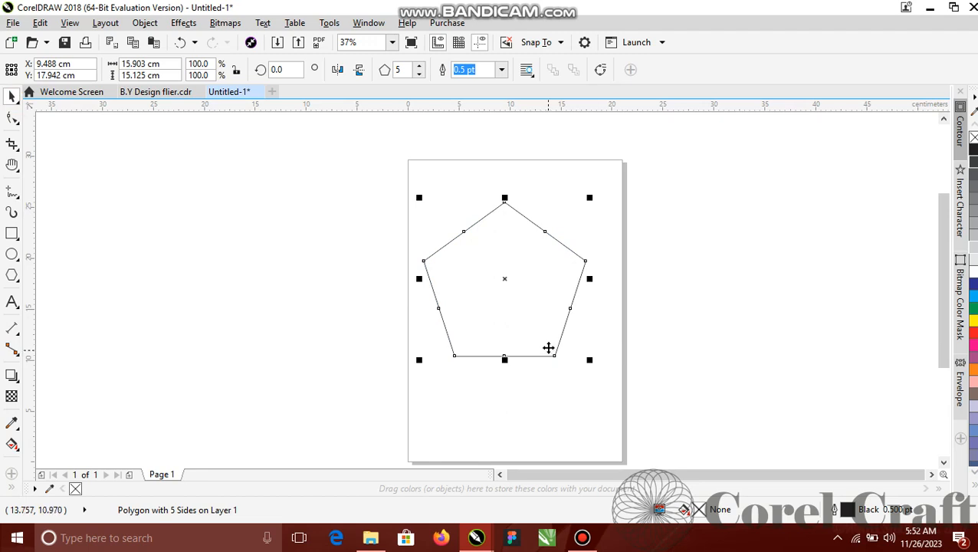
pyautogui.click(419, 66)
pyautogui.click(418, 66)
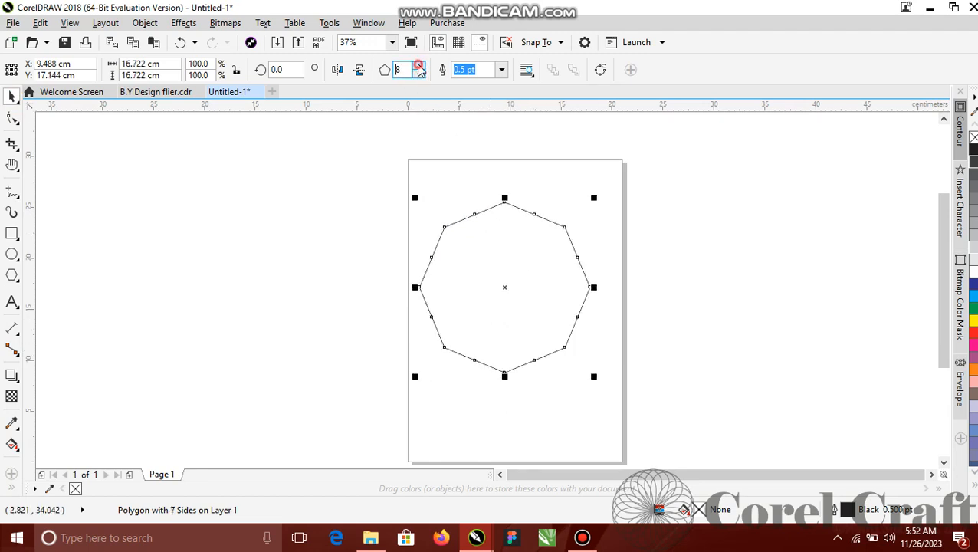
pyautogui.click(418, 66)
pyautogui.click(419, 66)
pyautogui.click(419, 66)
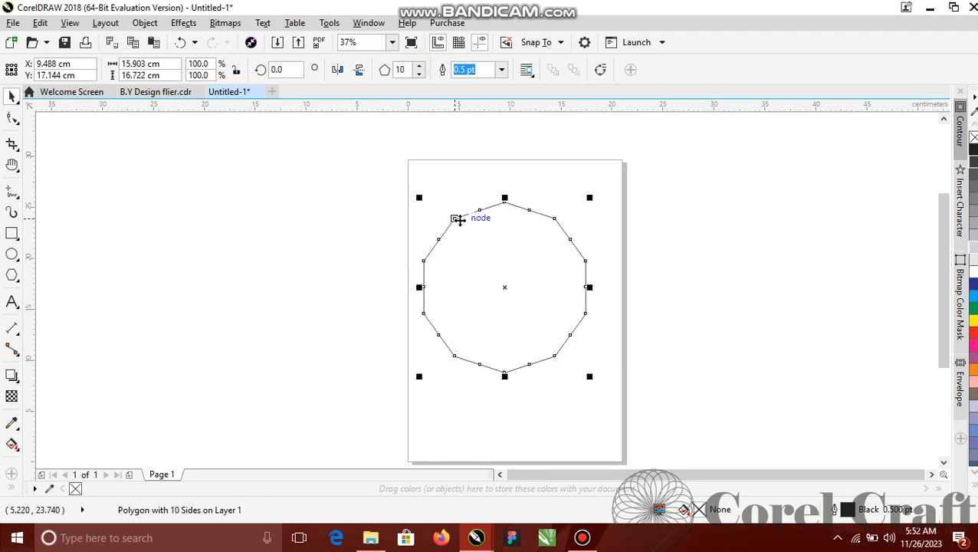
# - Delete the ten-sided polygon and add the artistic text "COREL CRAFT" in the upper part of the page
pyautogui.scroll(2, 555, 220)
pyautogui.scroll(1, 556, 221)
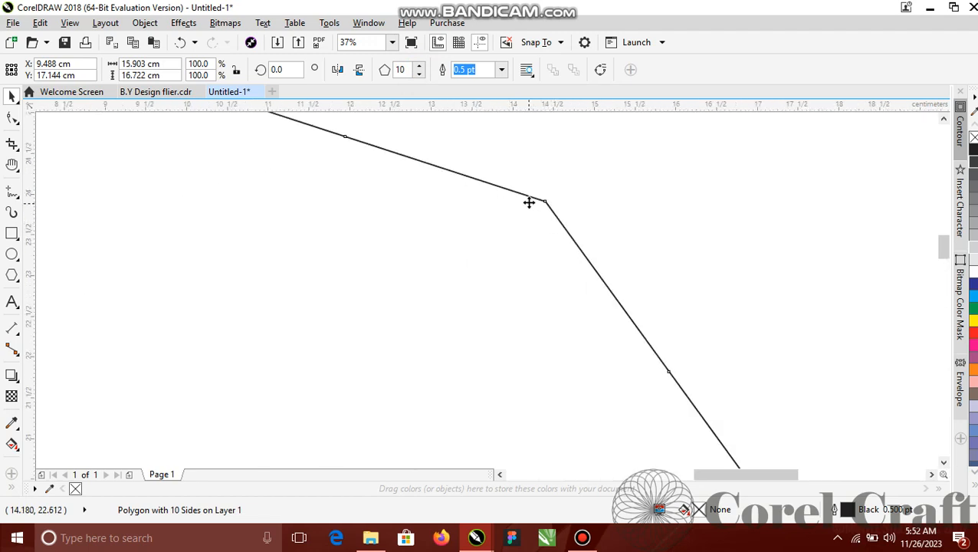
pyautogui.scroll(-3, 561, 236)
pyautogui.press('Delete')
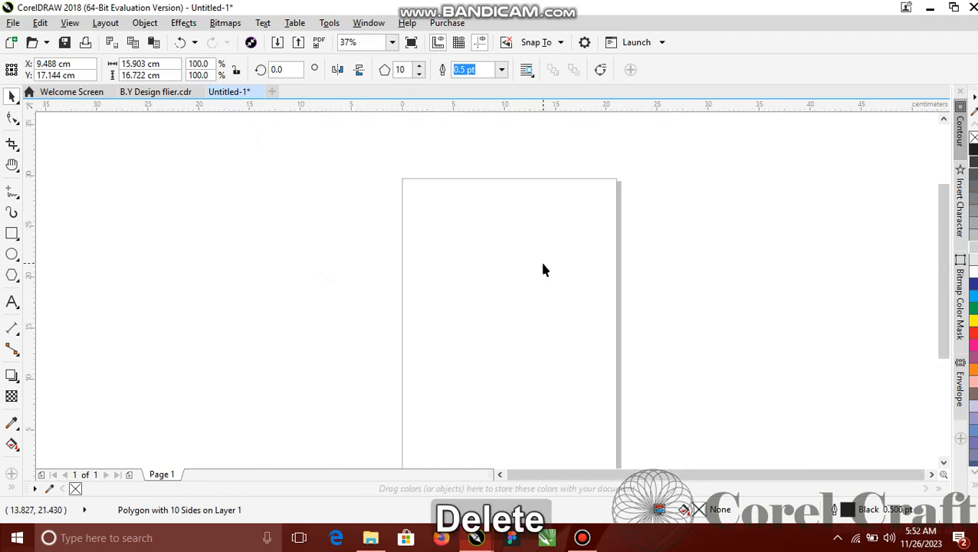
pyautogui.click(12, 301)
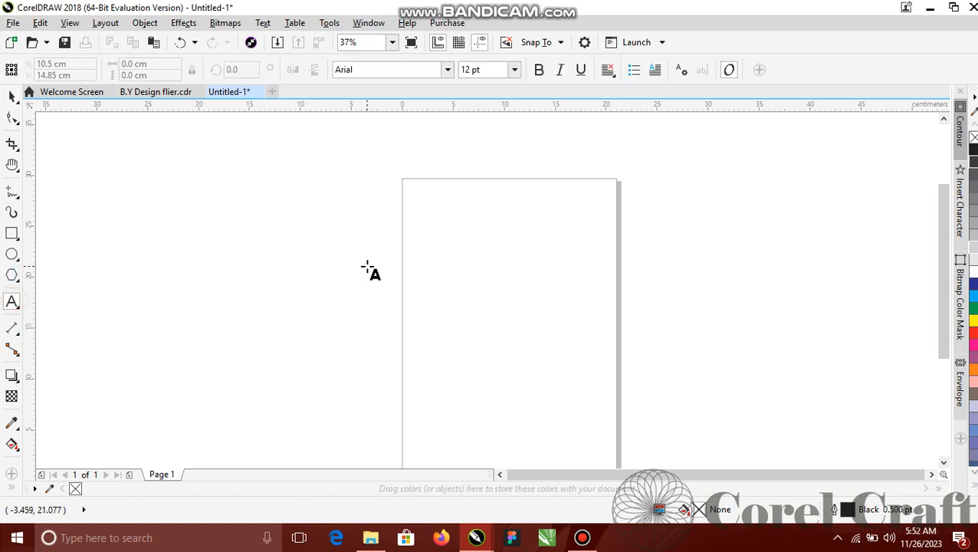
pyautogui.click(426, 256)
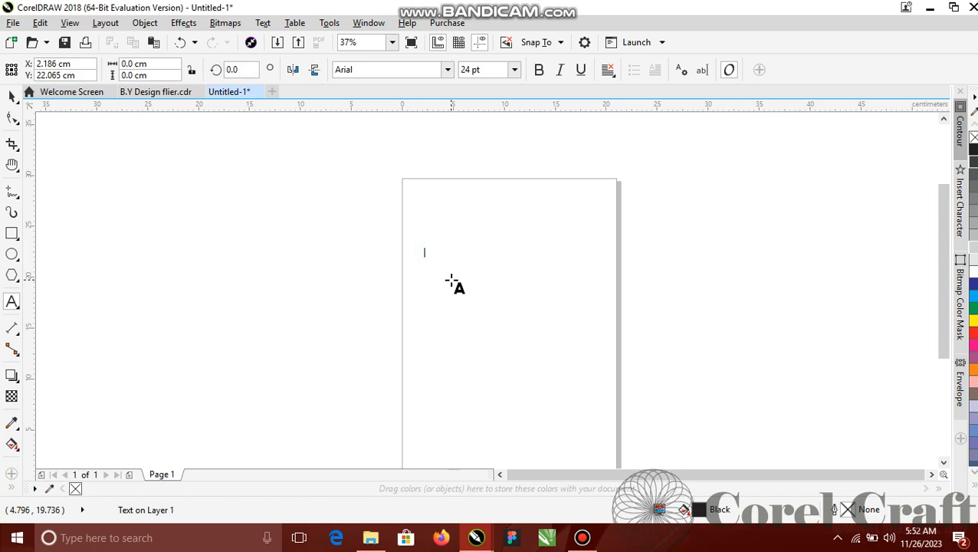
pyautogui.write('COREL ')
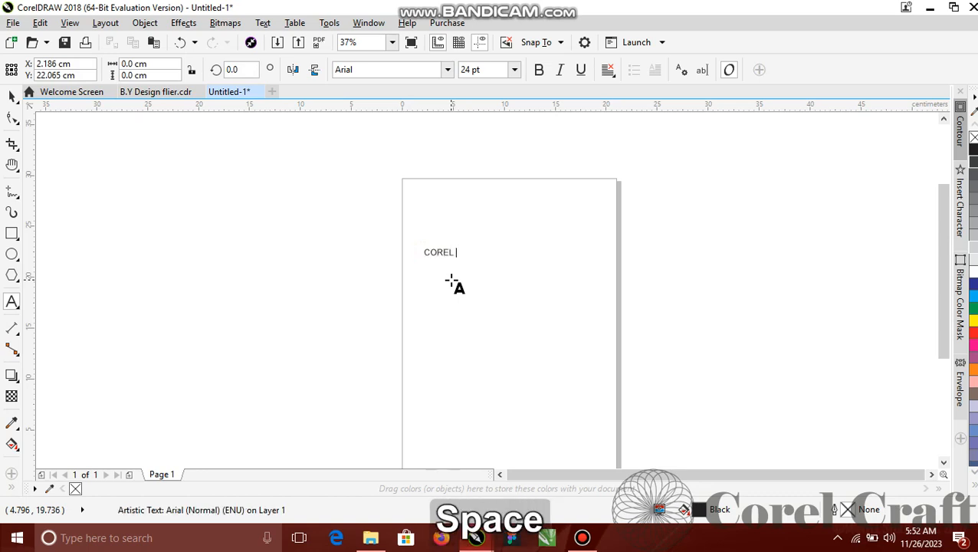
pyautogui.write('CRAF')
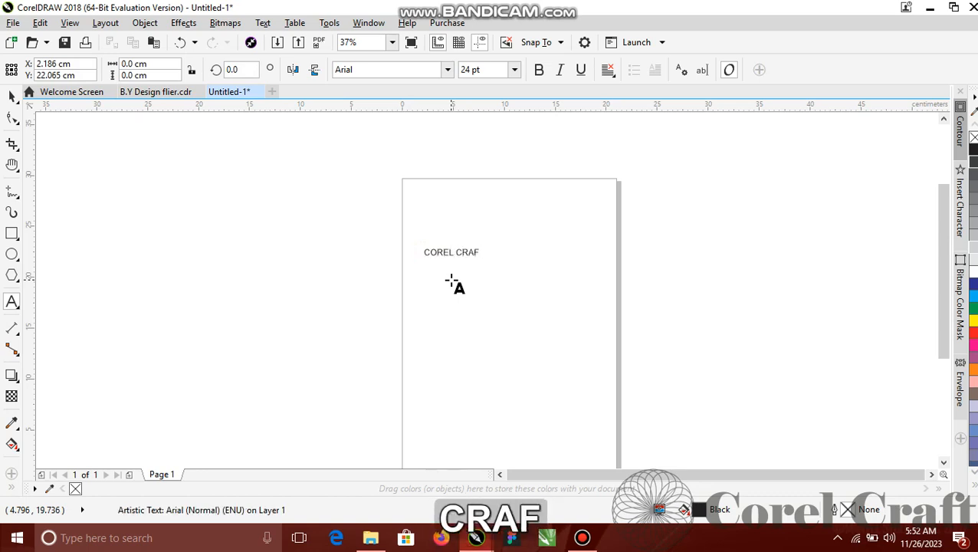
pyautogui.write('T')
pyautogui.press('Escape')
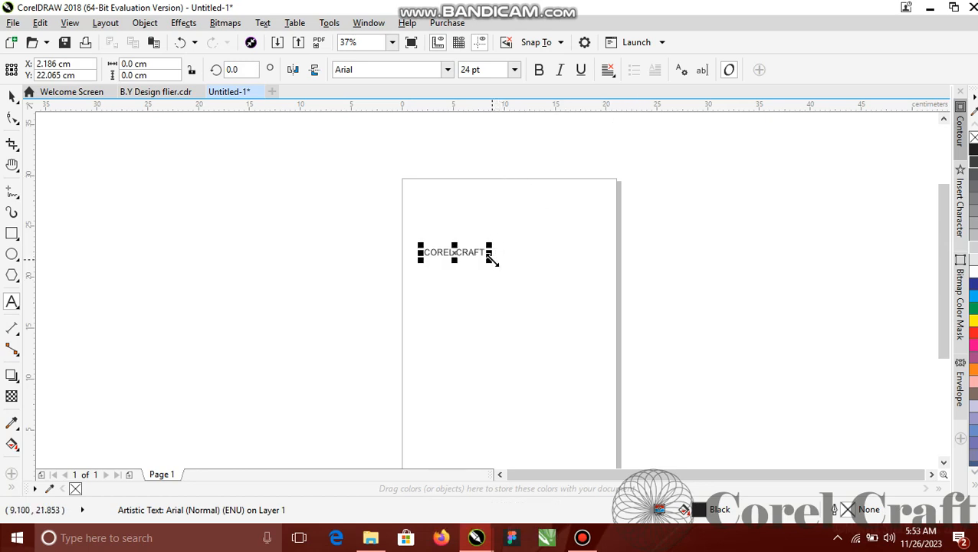
# - Enlarge the COREL CRAFT text to about 17.9 cm wide and move it slightly up the page
pyautogui.moveTo(491, 259); pyautogui.dragTo(613, 292)
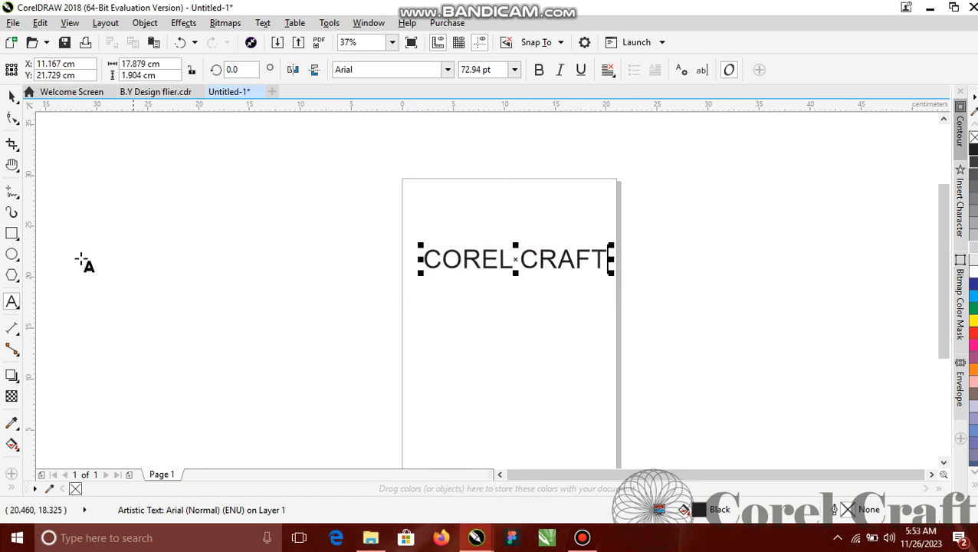
pyautogui.click(11, 96)
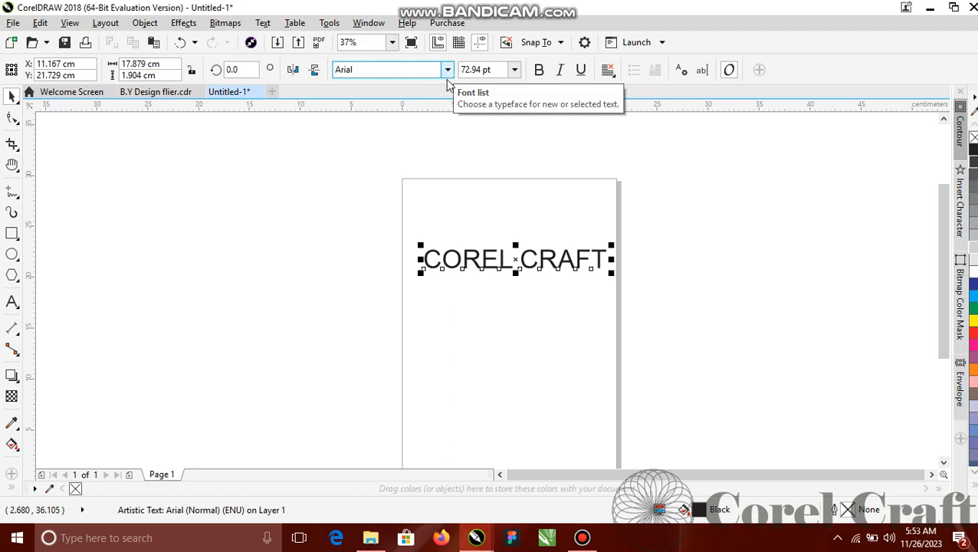
pyautogui.moveTo(517, 262); pyautogui.dragTo(519, 248)
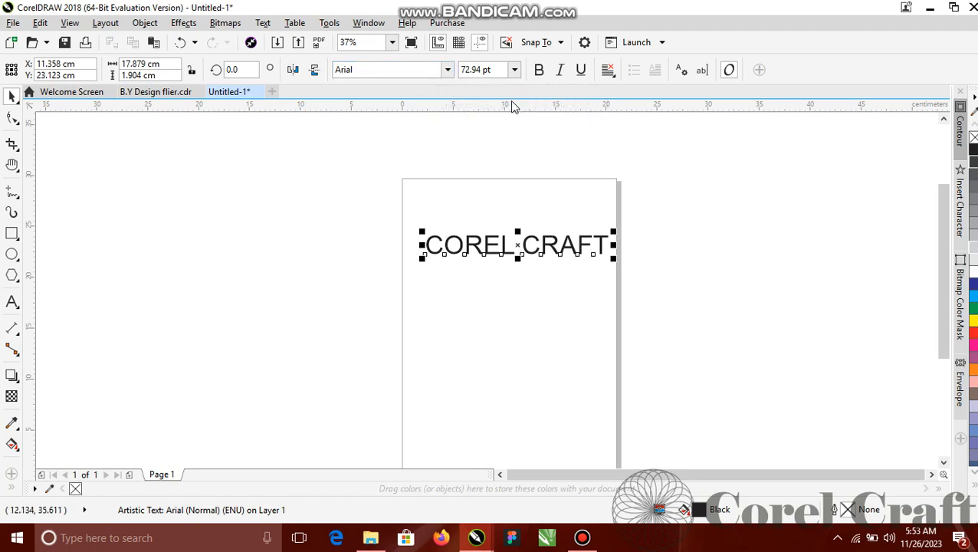
# - Make the COREL CRAFT text bold, italic and underlined
pyautogui.click(540, 69)
pyautogui.click(560, 70)
pyautogui.click(581, 69)
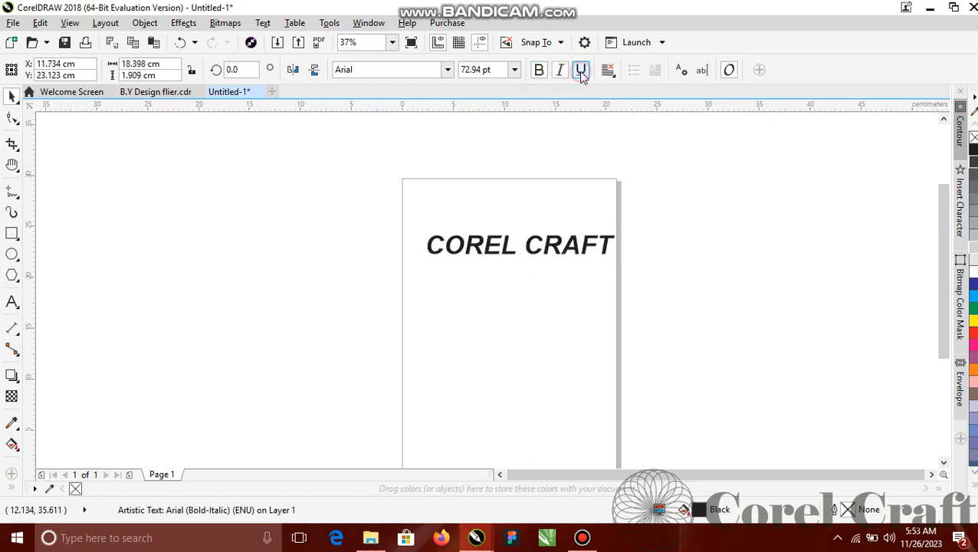
# - Set the COREL CRAFT text's font to Britannic Bold and its size first to 100 pt, then to 150 pt
pyautogui.click(447, 71)
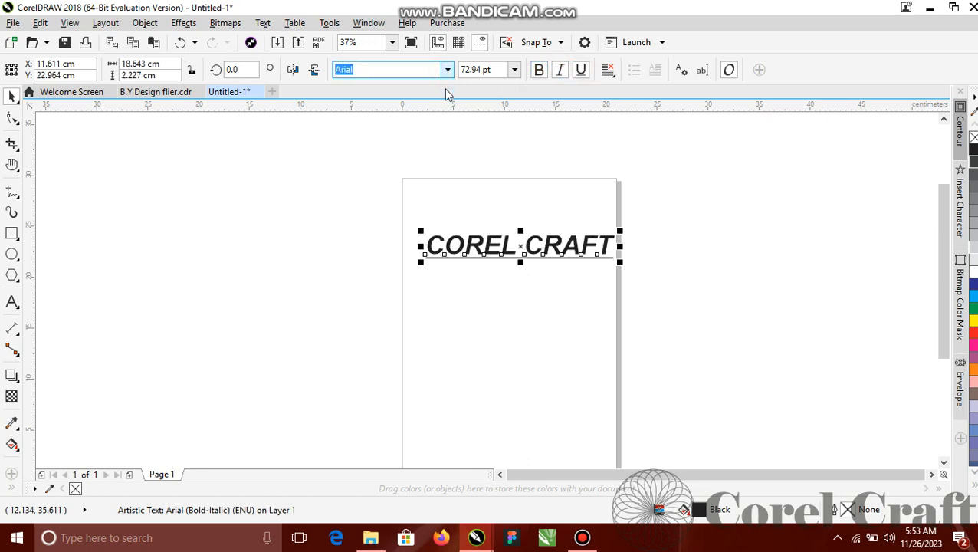
pyautogui.click(447, 70)
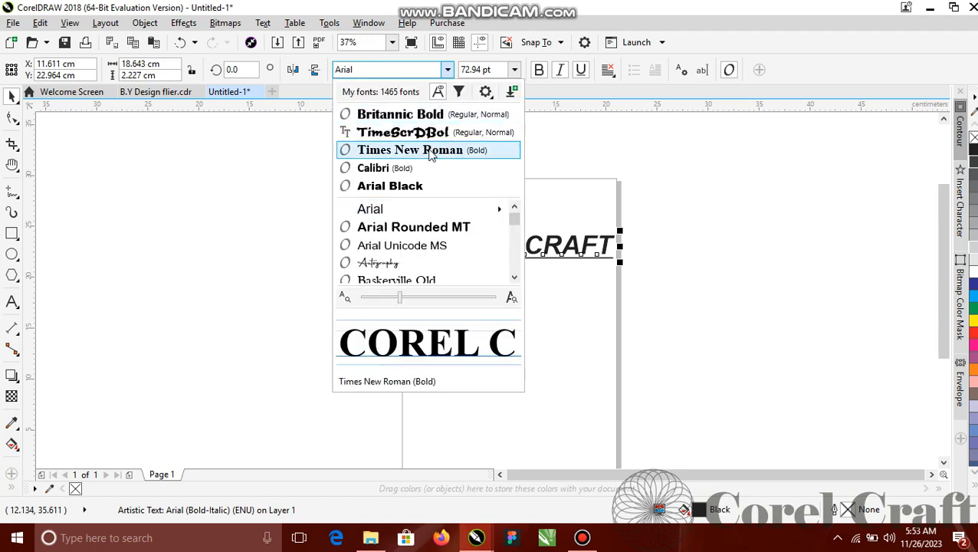
pyautogui.click(424, 119)
pyautogui.click(515, 70)
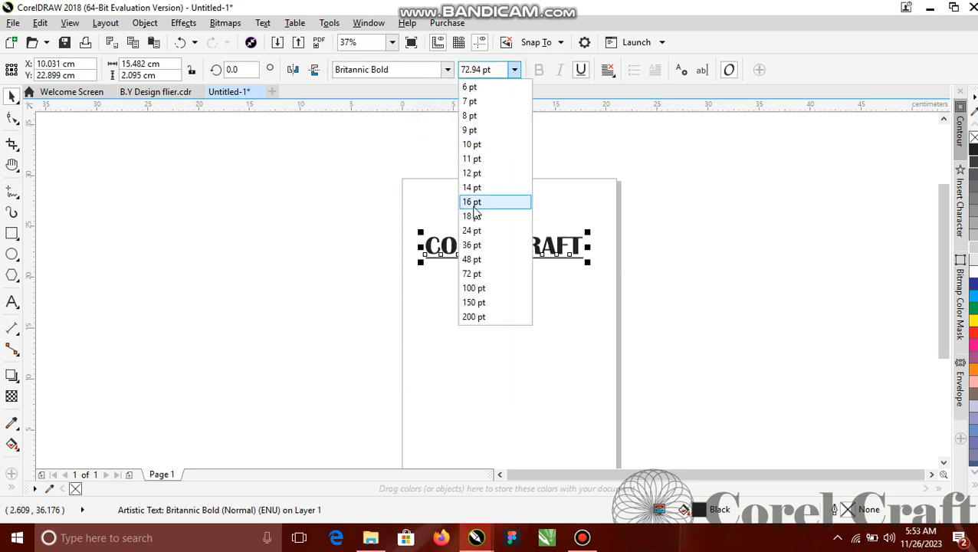
pyautogui.click(483, 288)
pyautogui.click(514, 70)
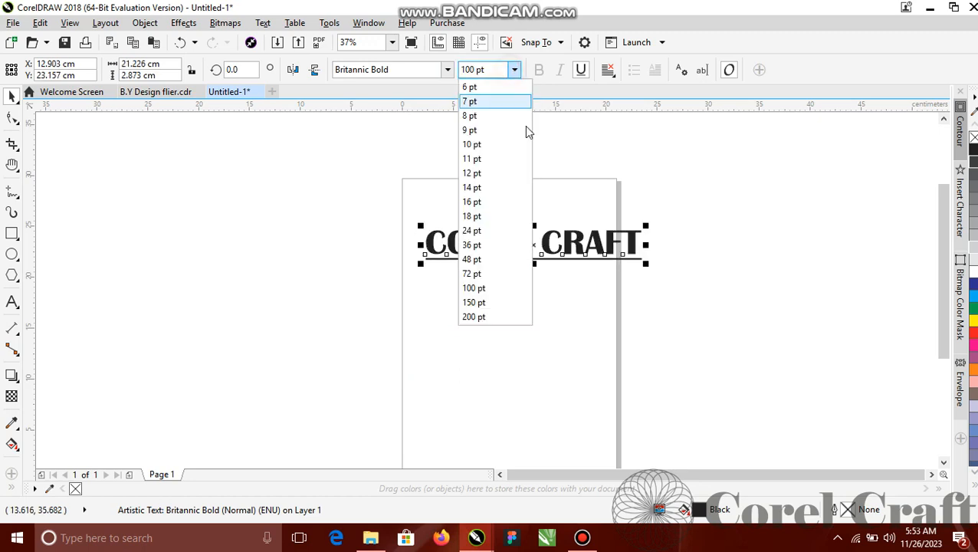
pyautogui.click(498, 303)
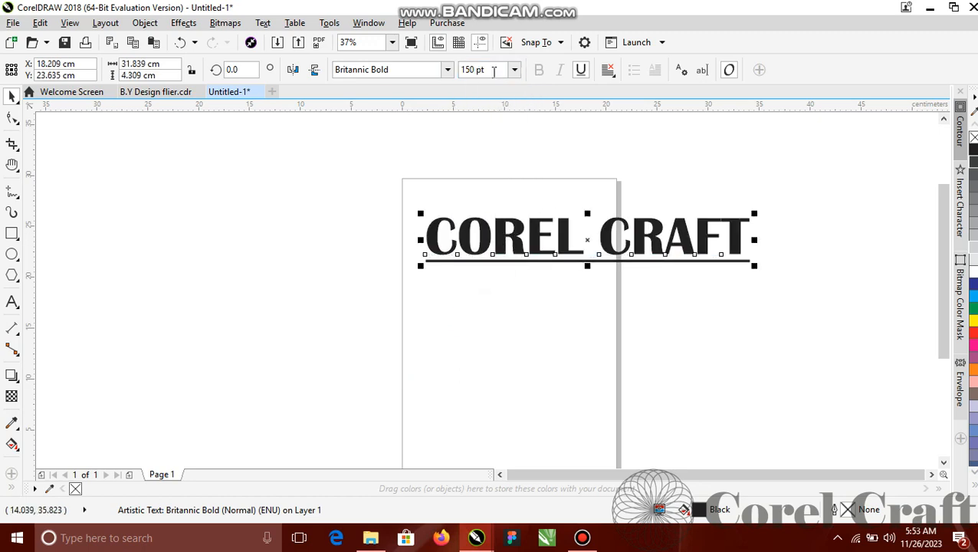
# - Change the COREL CRAFT text's font to Cambria and deselect the text
pyautogui.click(448, 69)
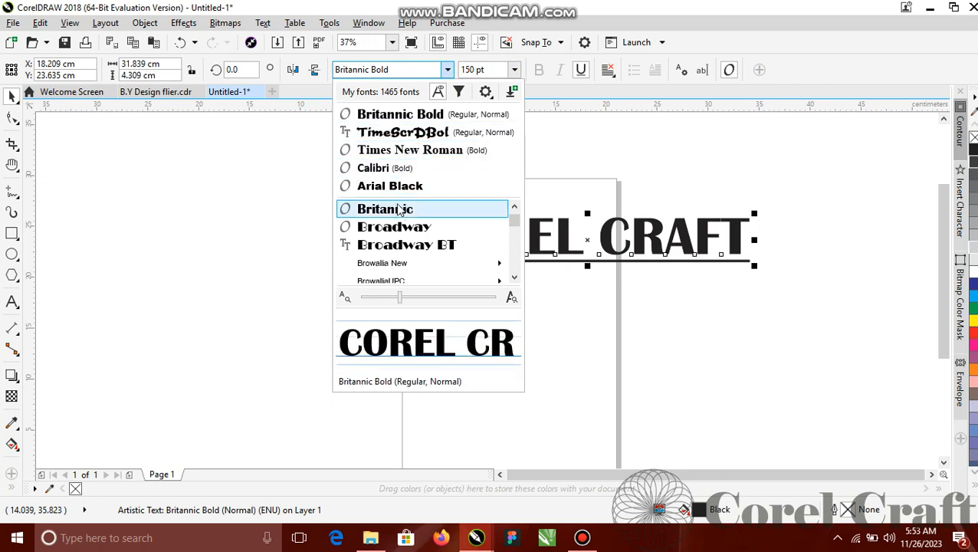
pyautogui.scroll(-3, 398, 226)
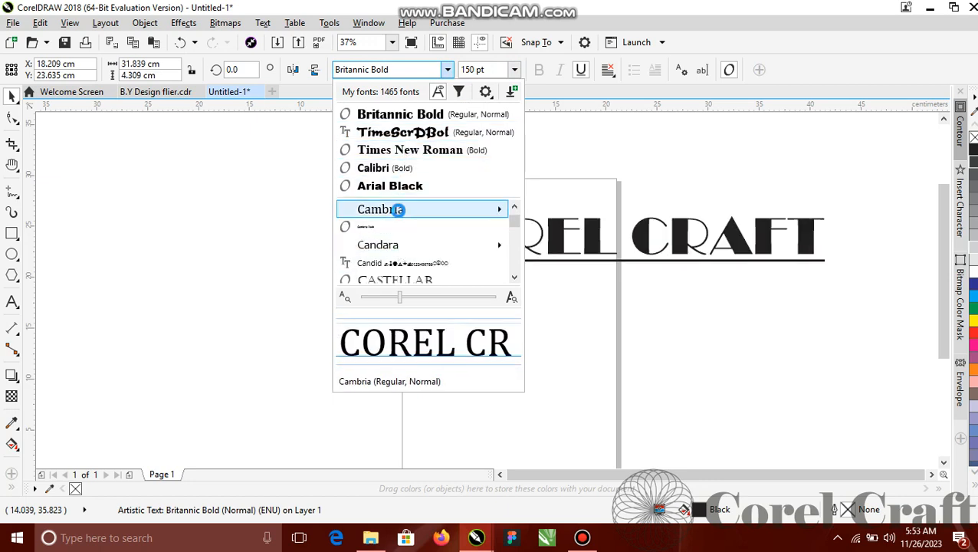
pyautogui.click(398, 210)
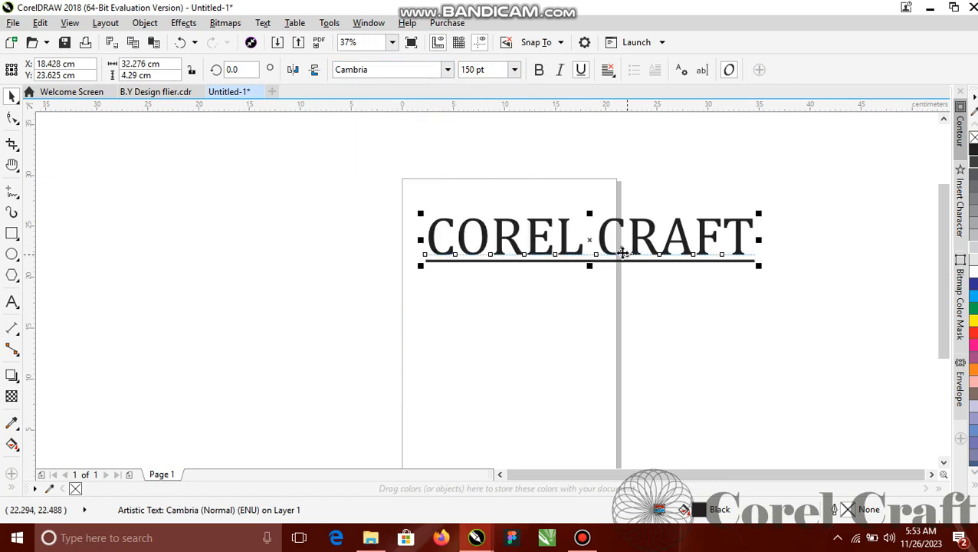
pyautogui.click(439, 169)
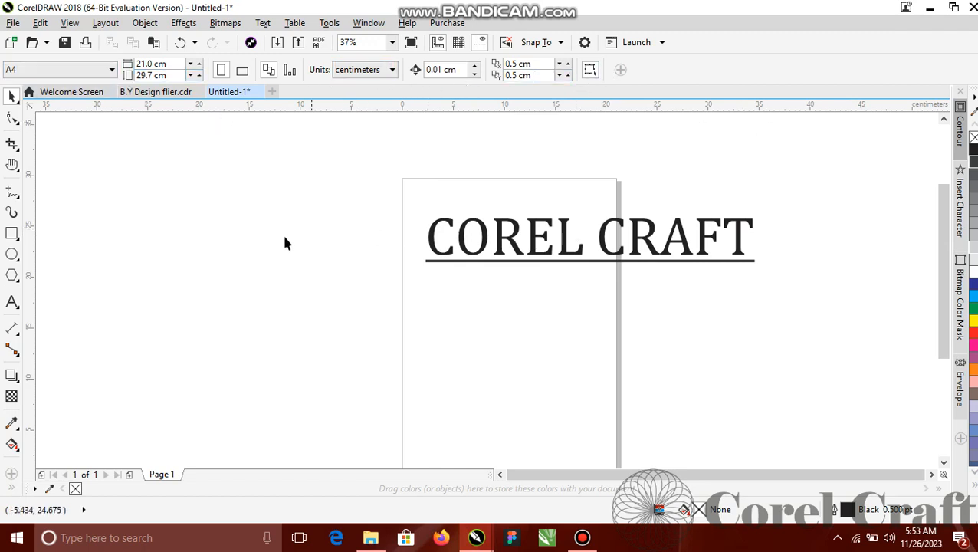
# - Draw a rectangle about 10.5 × 9.9 cm beside the page's left edge and another about 12 × 7.9 cm below it
pyautogui.click(11, 236)
pyautogui.moveTo(252, 160); pyautogui.dragTo(360, 261)
pyautogui.moveTo(285, 315); pyautogui.dragTo(407, 397)
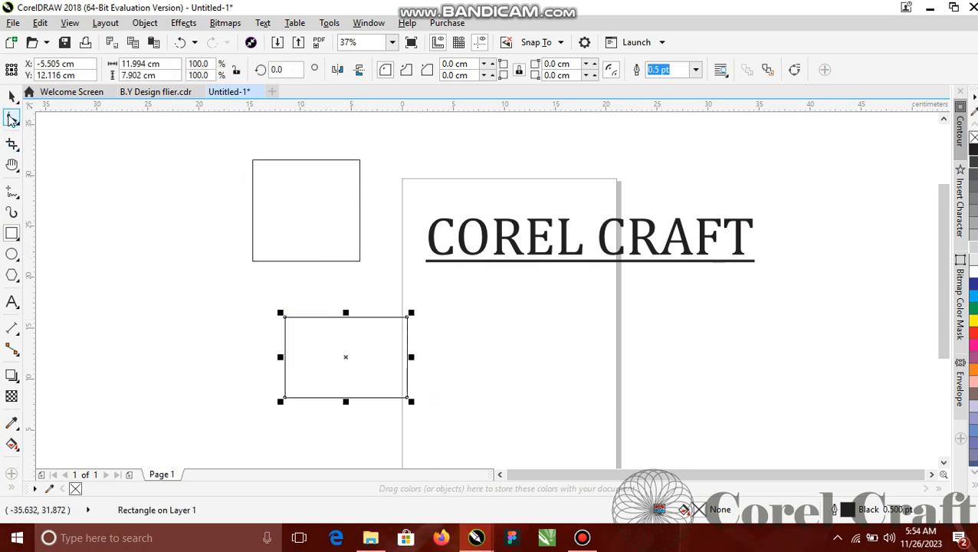
pyautogui.click(11, 98)
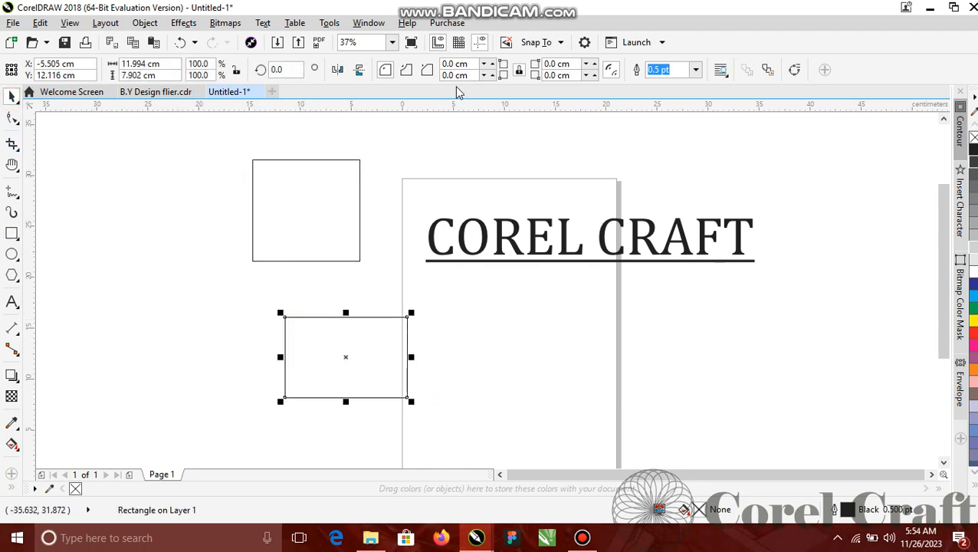
pyautogui.click(475, 148)
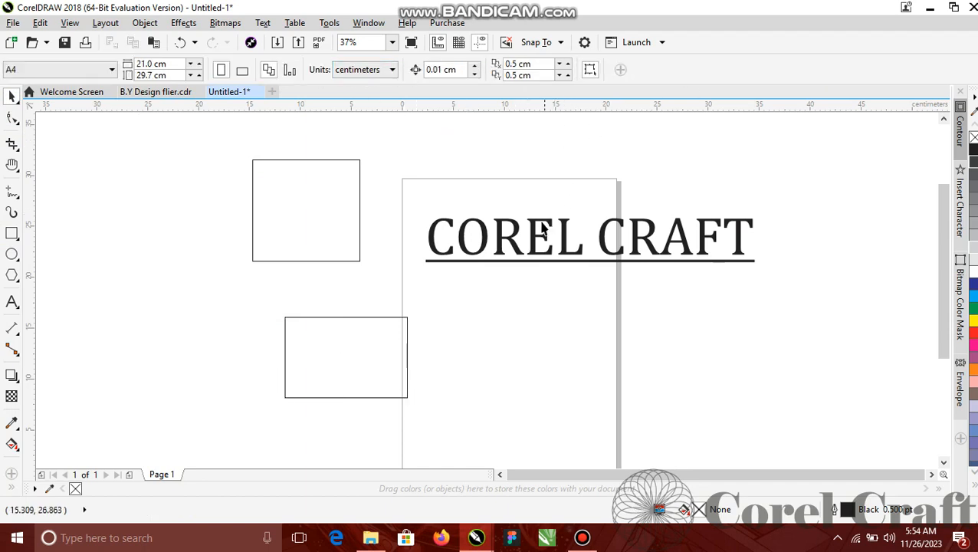
# - Round all four corners of the upper rectangle by raising the linked corner radius gradually to about 0.32 cm, and deselect it
pyautogui.click(321, 201)
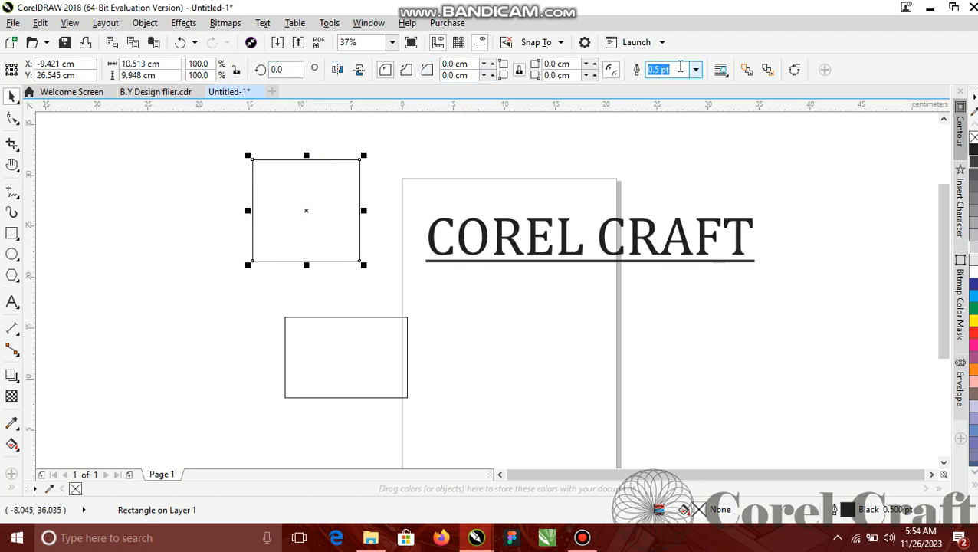
pyautogui.click(592, 65)
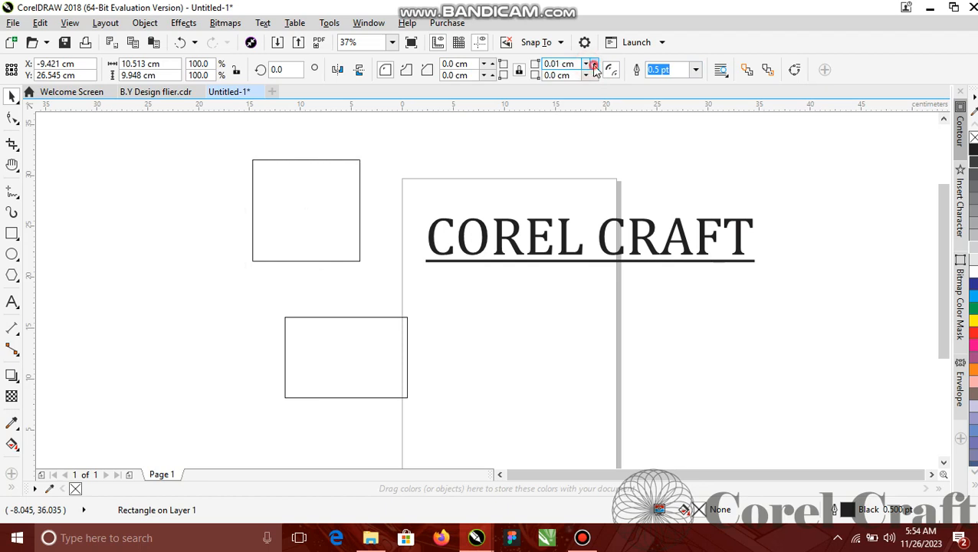
pyautogui.click(595, 65)
pyautogui.click(594, 65)
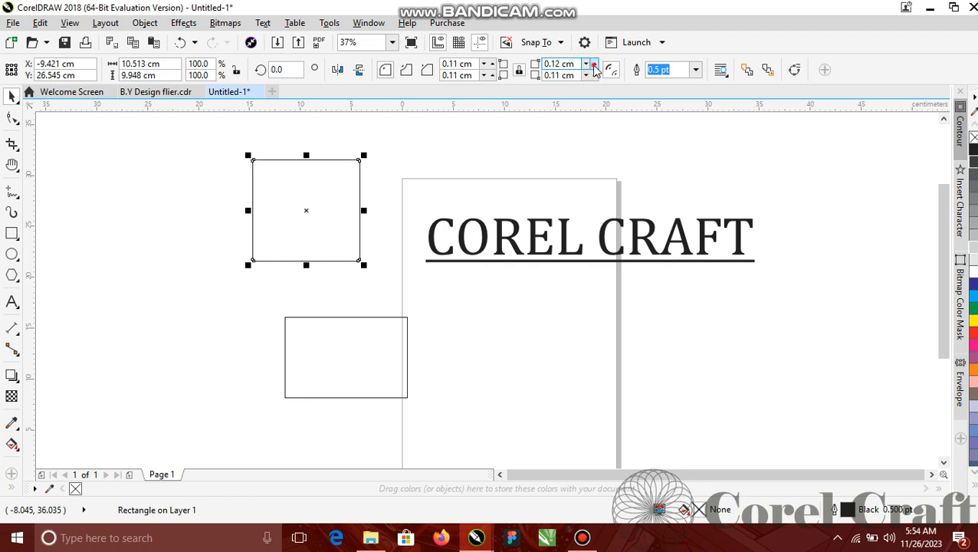
pyautogui.click(594, 65)
pyautogui.scroll(8, 374, 156)
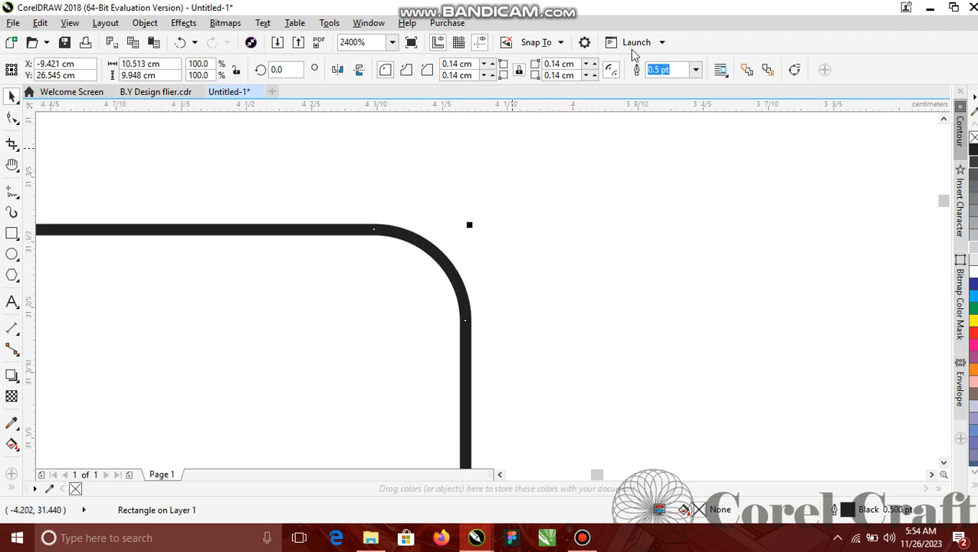
pyautogui.click(594, 65)
pyautogui.click(594, 65)
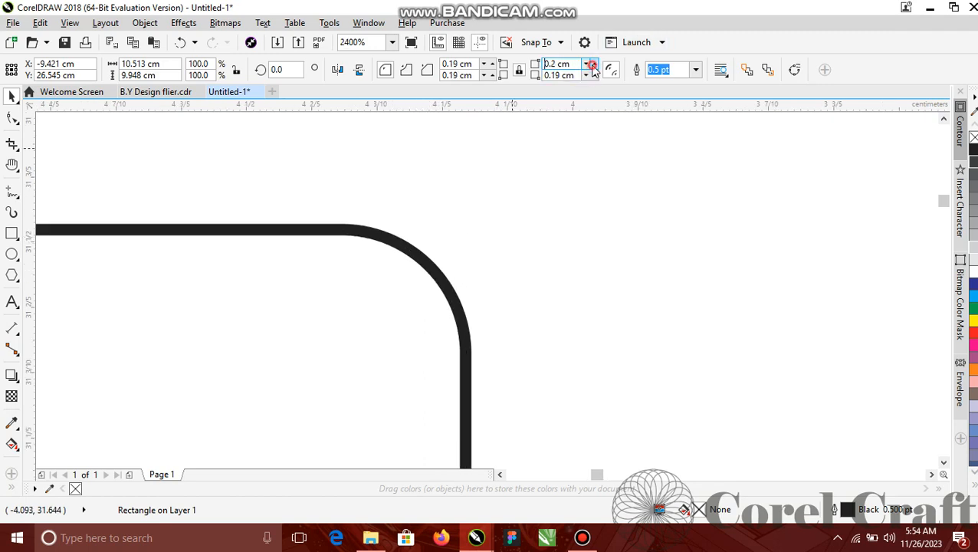
pyautogui.click(594, 65)
pyautogui.click(595, 65)
pyautogui.click(594, 65)
pyautogui.click(594, 65)
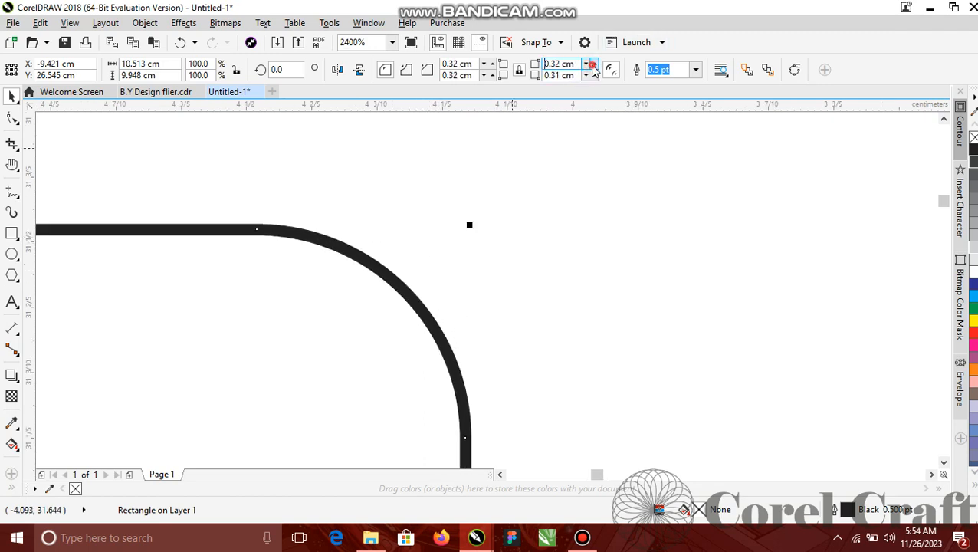
pyautogui.click(594, 65)
pyautogui.click(594, 65)
pyautogui.click(609, 263)
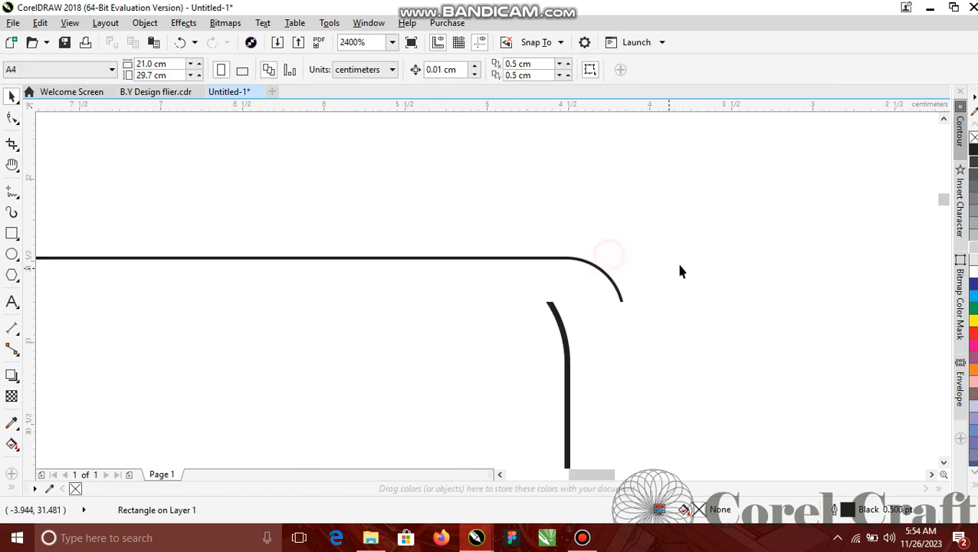